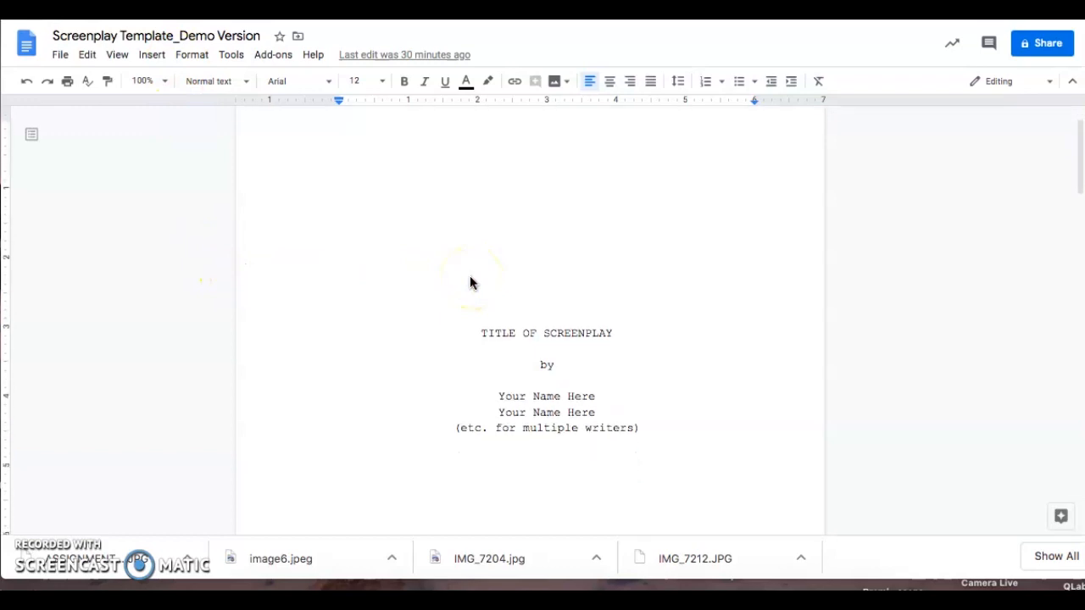
# Examine the title page of the screenplay template, checking the title's font, the writer name lines and the contact details block
pyautogui.scroll(-1, 470, 280)
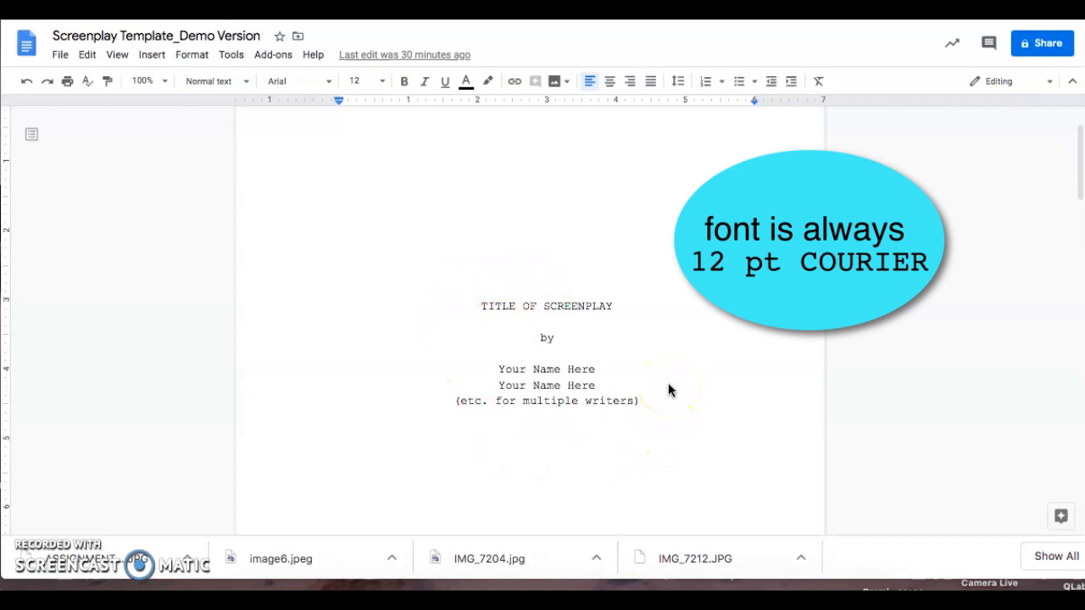
pyautogui.doubleClick(598, 305)
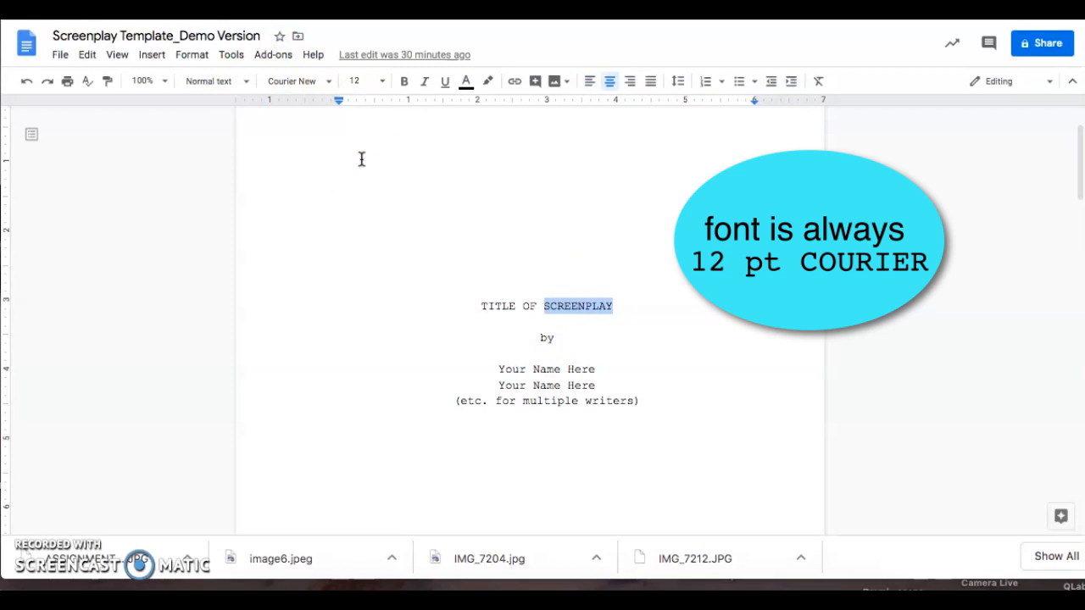
pyautogui.click(464, 304)
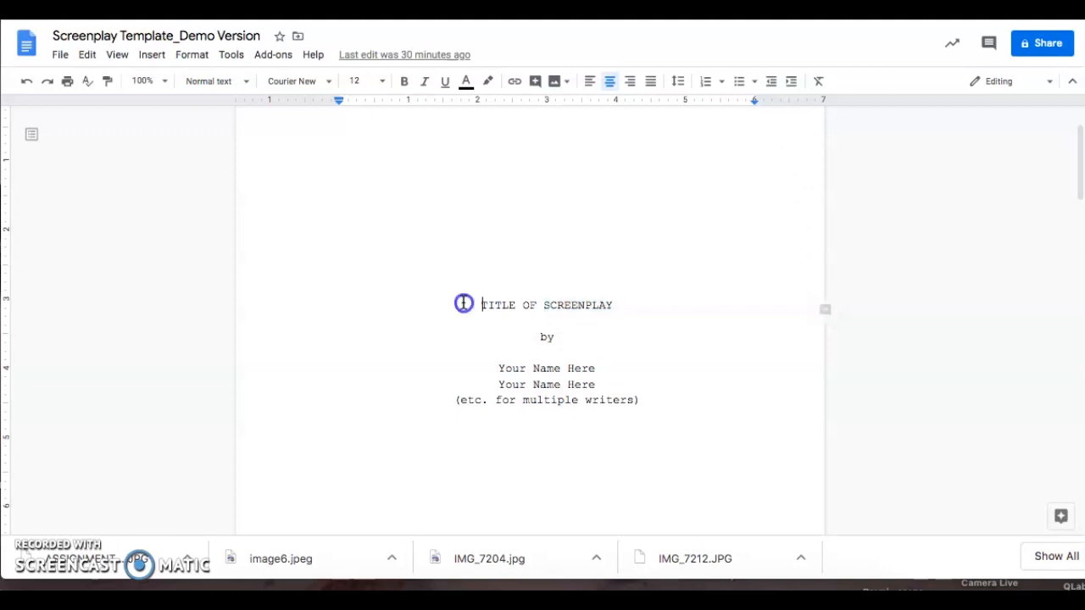
pyautogui.scroll(-1, 492, 263)
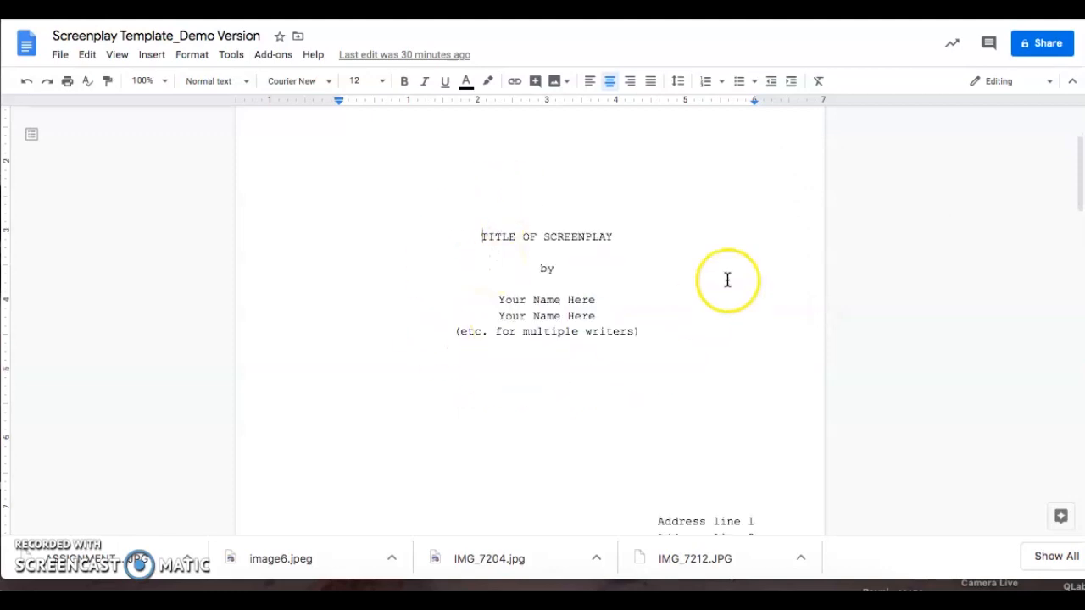
pyautogui.scroll(-1, 508, 281)
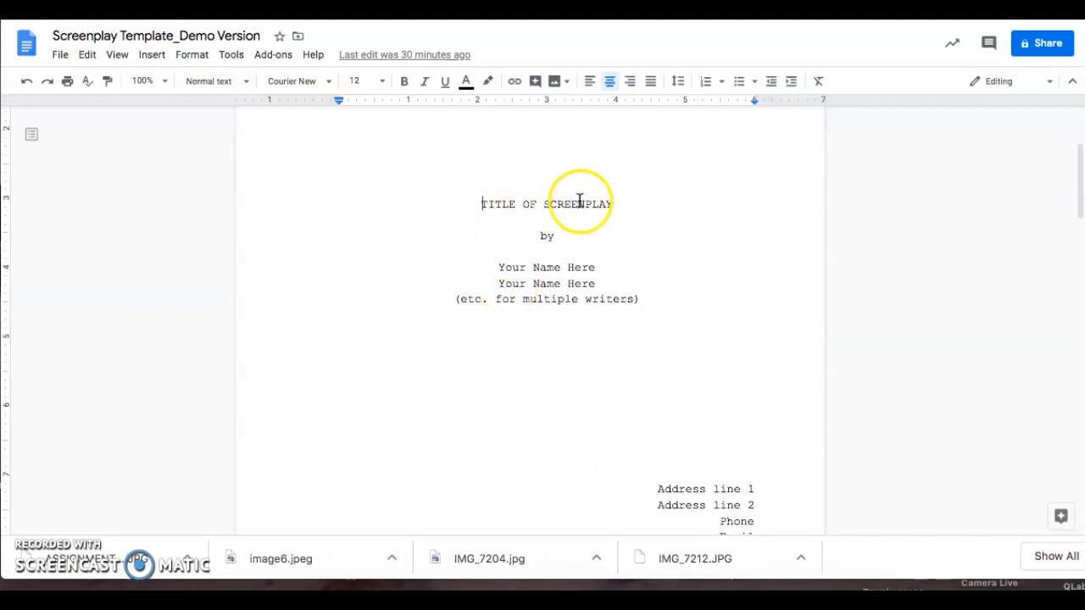
pyautogui.scroll(-4, 565, 200)
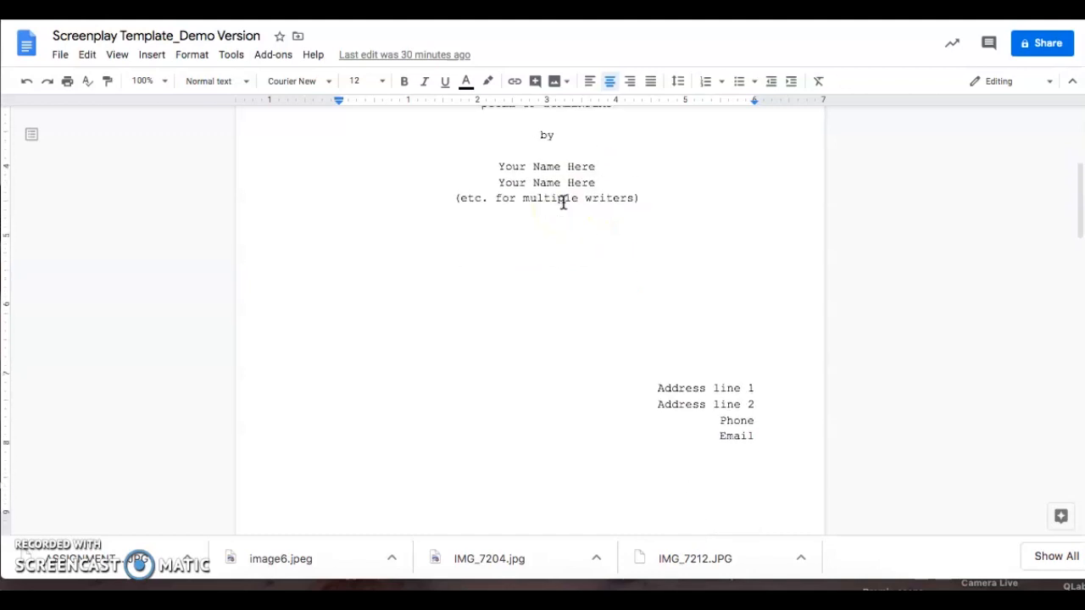
pyautogui.scroll(3, 562, 201)
pyautogui.scroll(1, 563, 204)
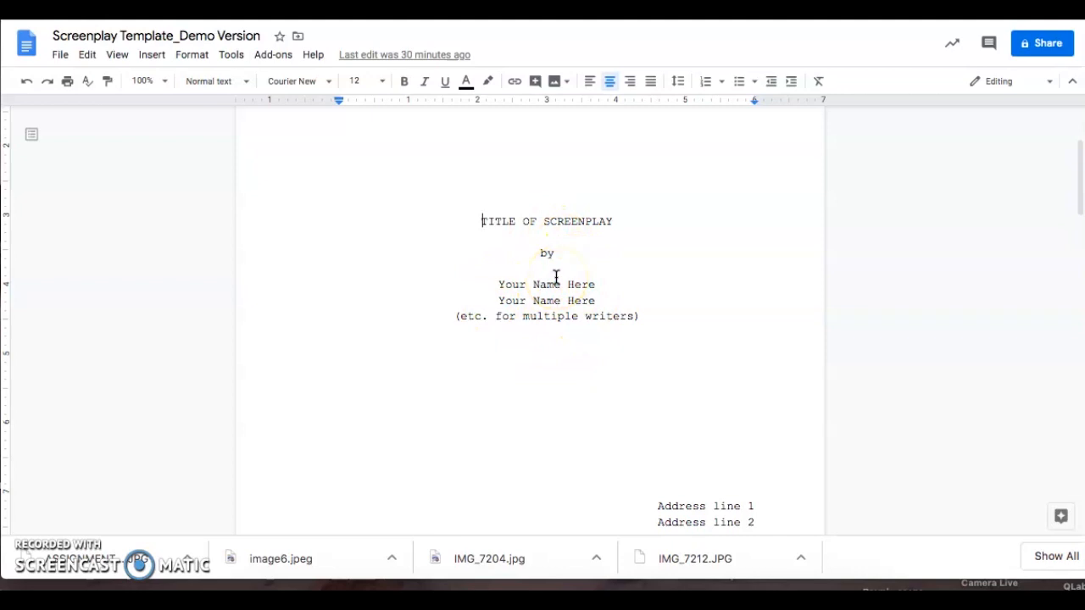
pyautogui.scroll(-2, 685, 380)
pyautogui.scroll(-1, 684, 380)
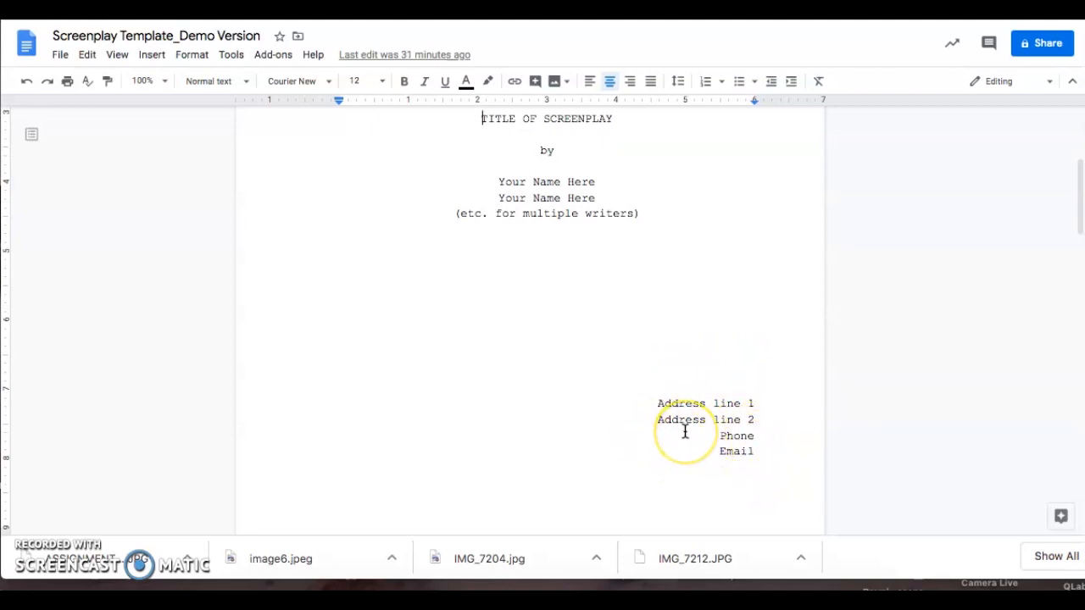
# Examine the template's formatting reference and the sample scene layout, including FADE IN, the scene headings, action lines, dialog and transition
pyautogui.scroll(-8, 569, 311)
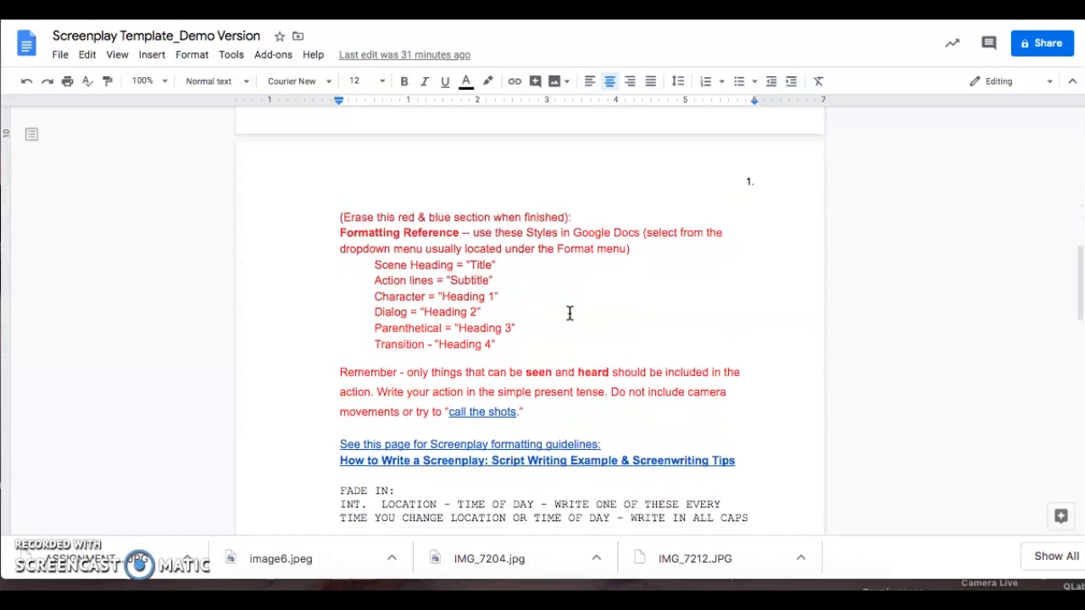
pyautogui.scroll(-1, 570, 313)
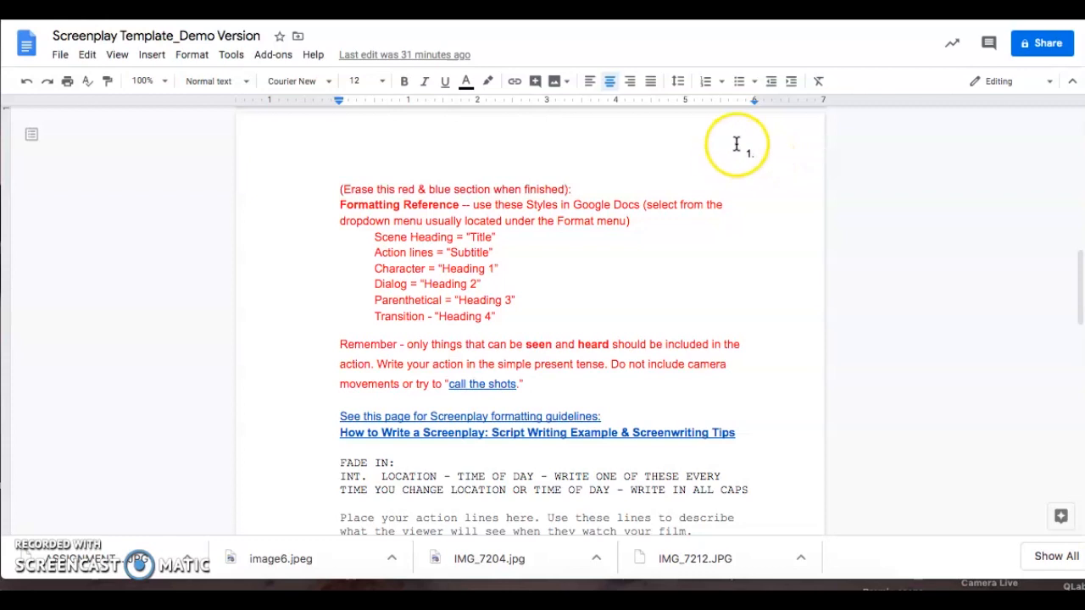
pyautogui.scroll(-2, 571, 297)
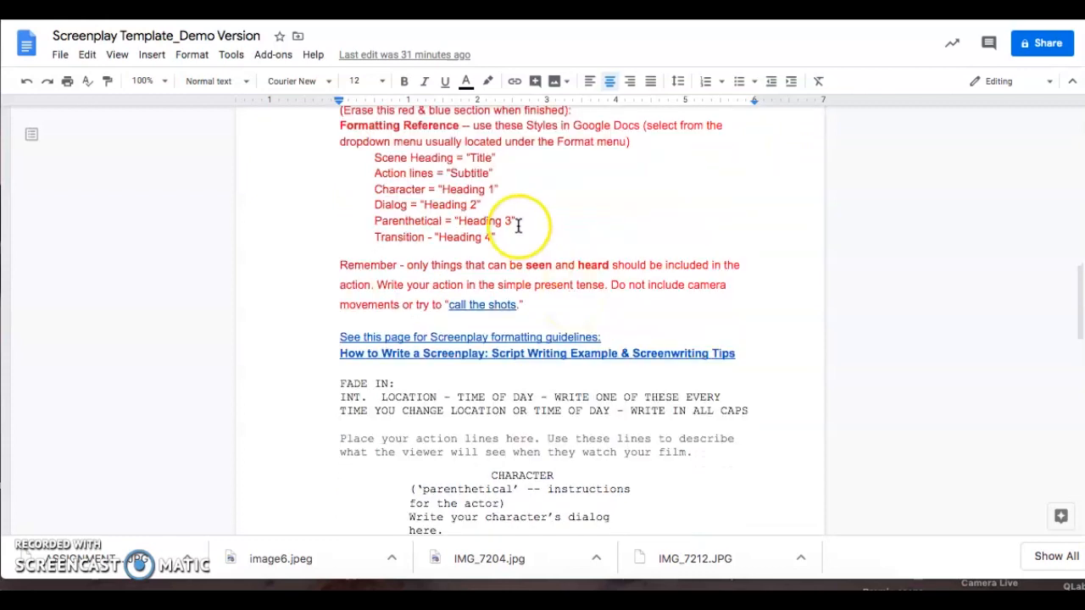
pyautogui.scroll(-2, 515, 243)
pyautogui.scroll(-4, 514, 243)
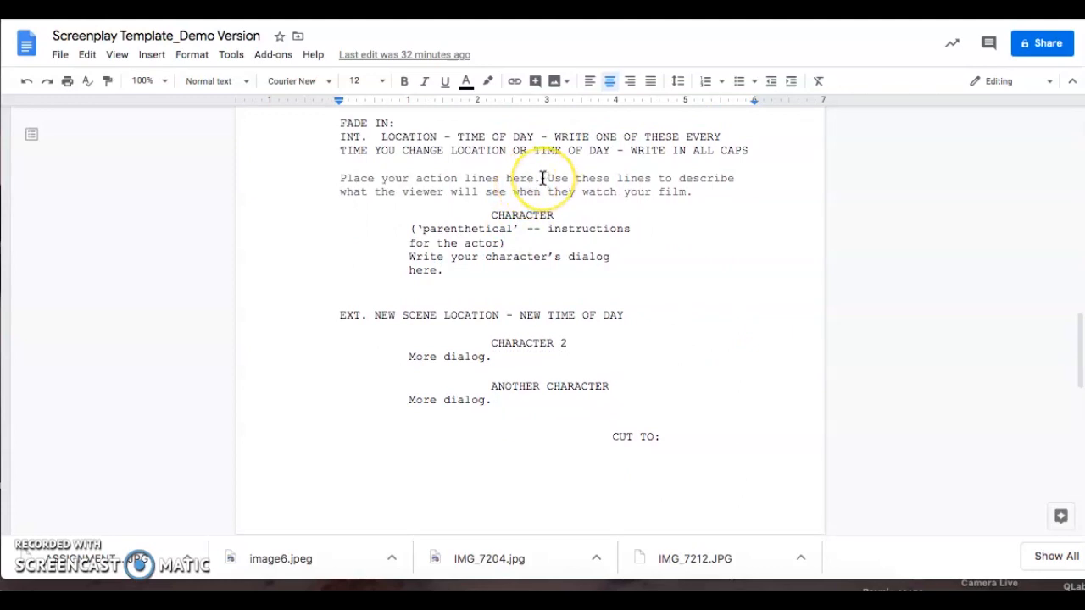
pyautogui.scroll(1, 542, 178)
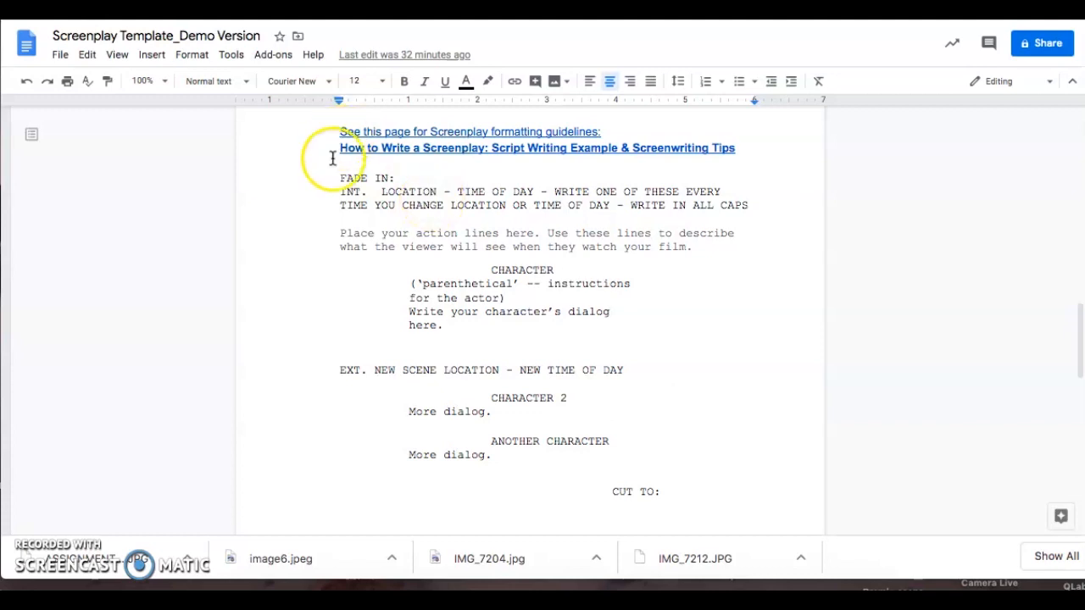
pyautogui.moveTo(395, 177); pyautogui.dragTo(324, 184)
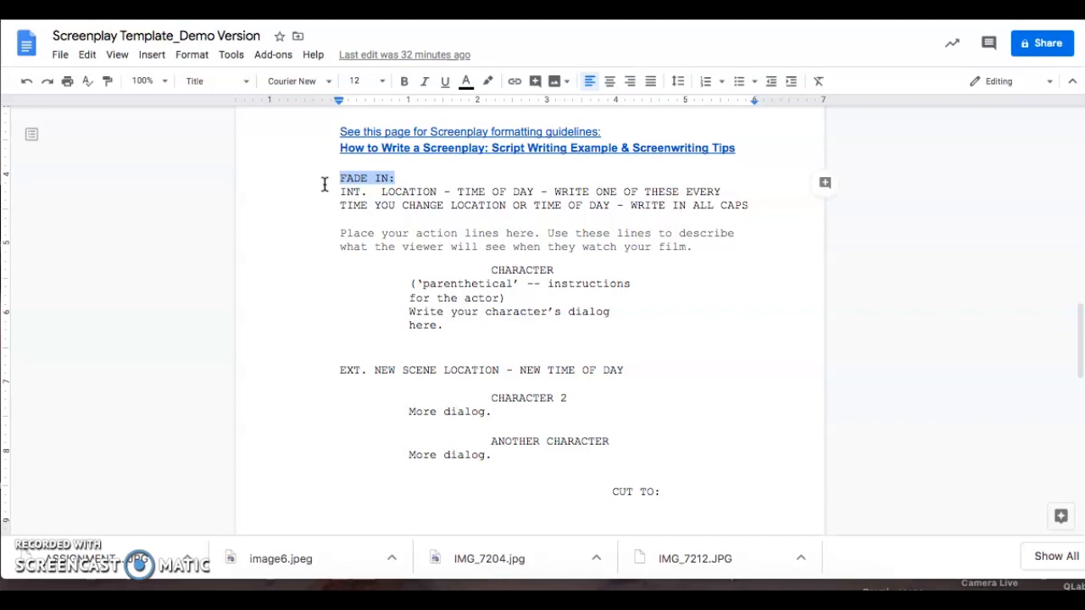
pyautogui.click(370, 205)
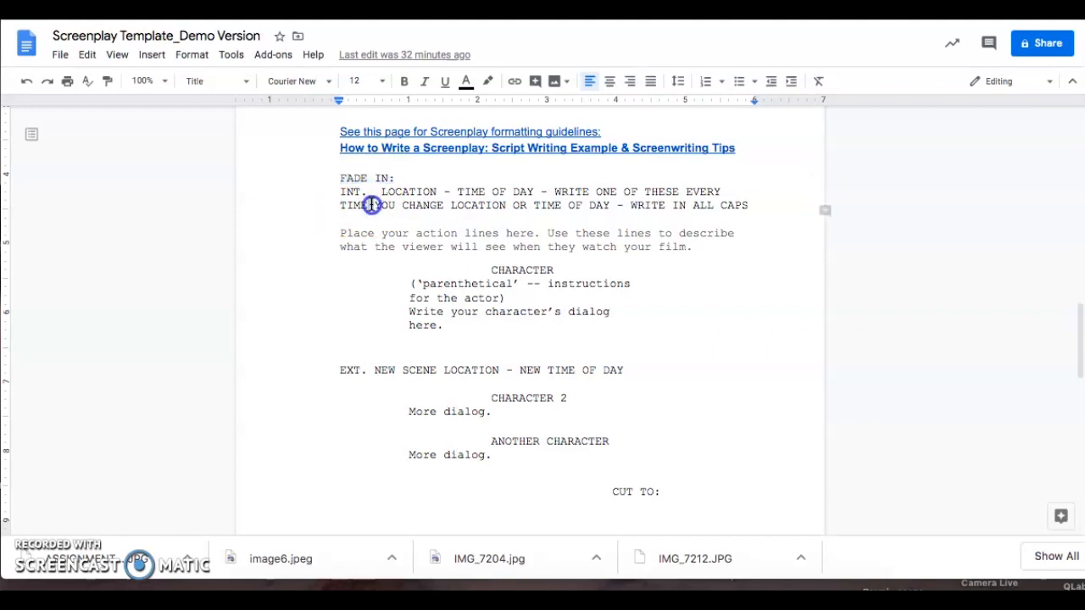
pyautogui.tripleClick(371, 205)
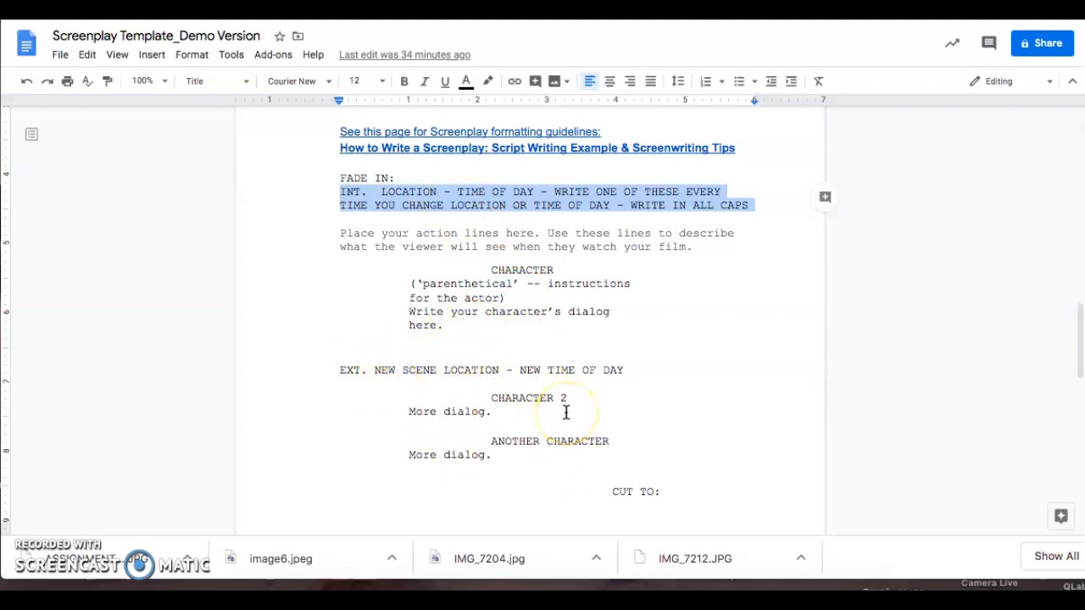
pyautogui.scroll(-4, 608, 269)
pyautogui.scroll(5, 608, 269)
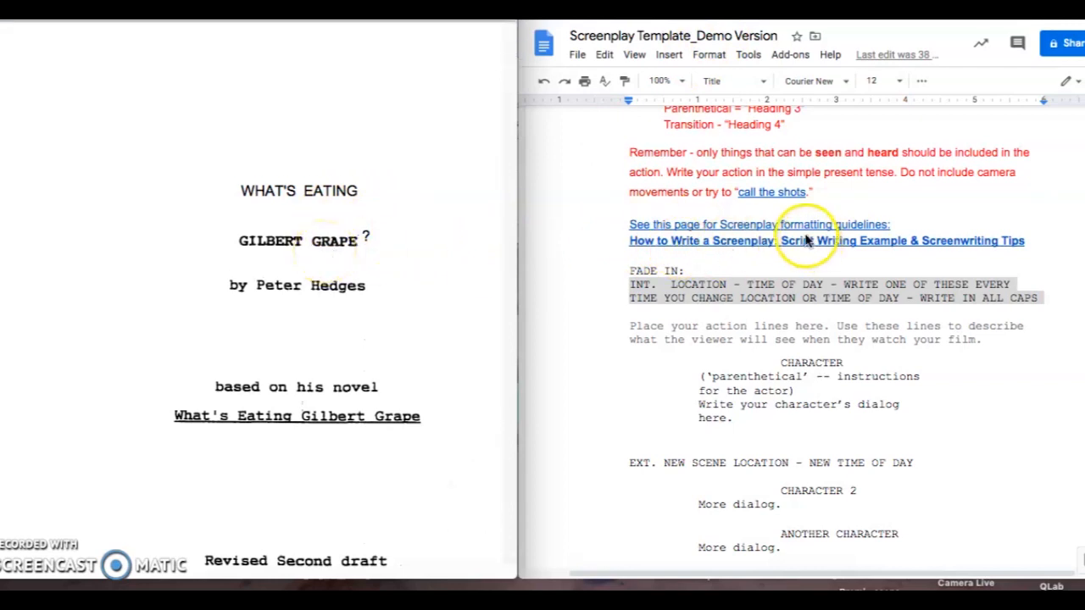
# Replace the TITLE OF SCREENPLAY placeholder on the title page with "WHAT'S EATING GILBERT GRAPE?" and apply the Title style
pyautogui.scroll(10, 806, 241)
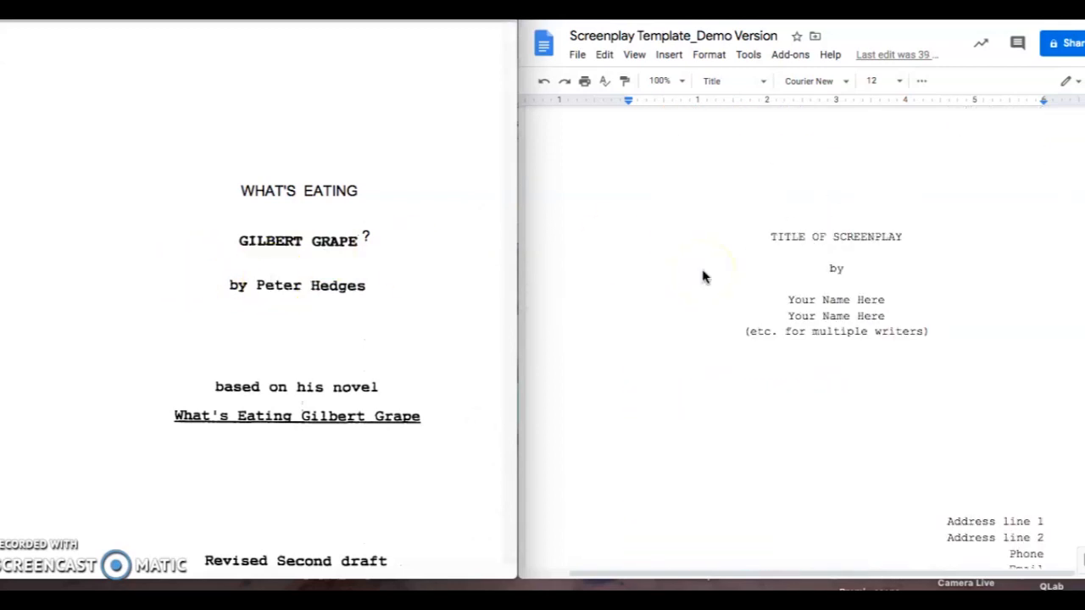
pyautogui.tripleClick(820, 235)
pyautogui.write('WHAT’')
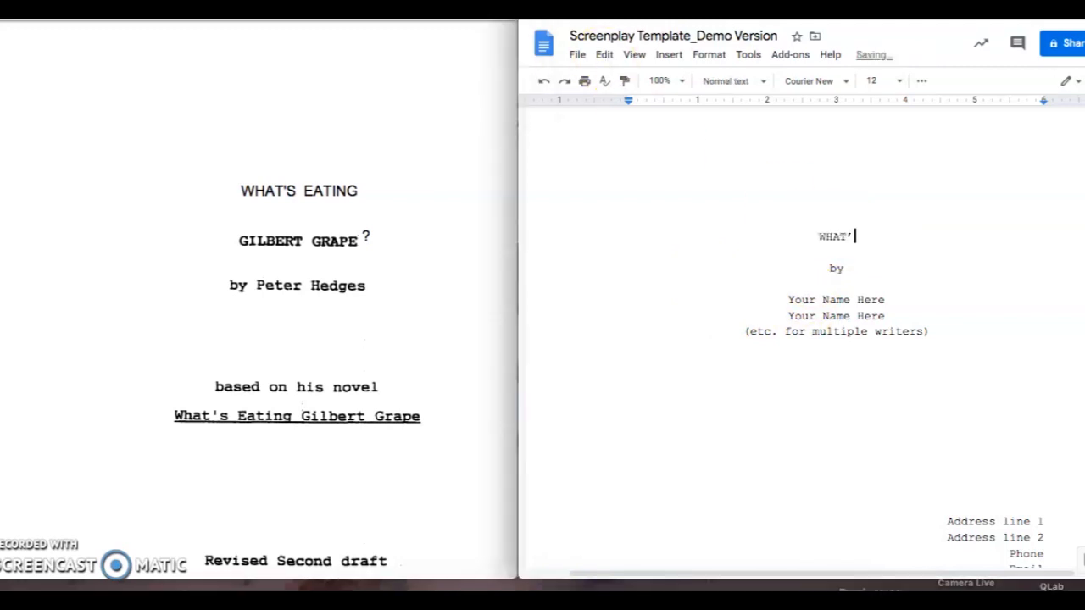
pyautogui.write("'S EATING GILBERT GRAPE?")
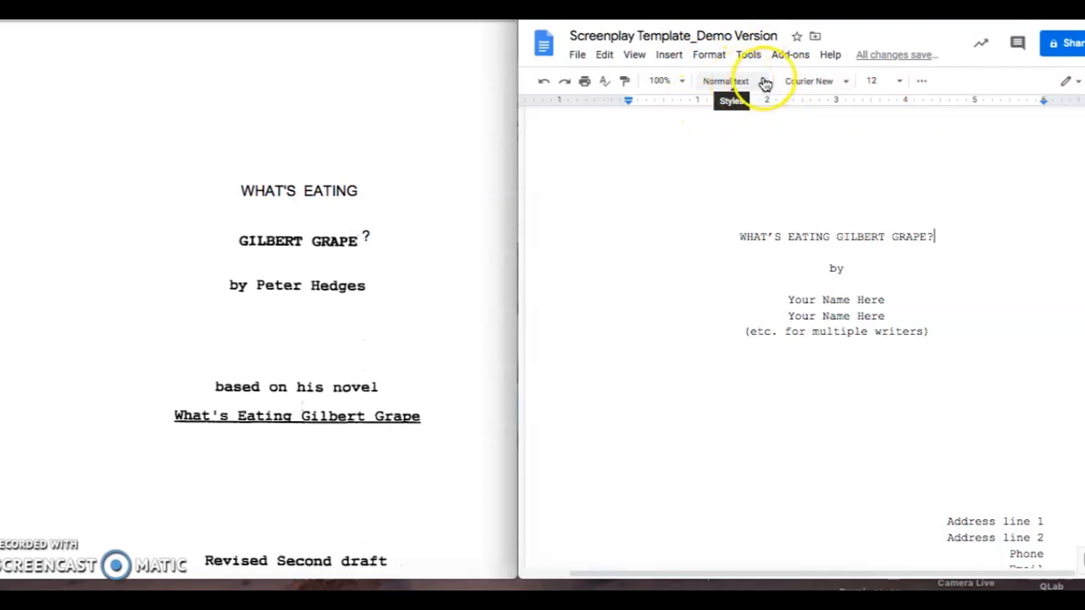
pyautogui.click(761, 82)
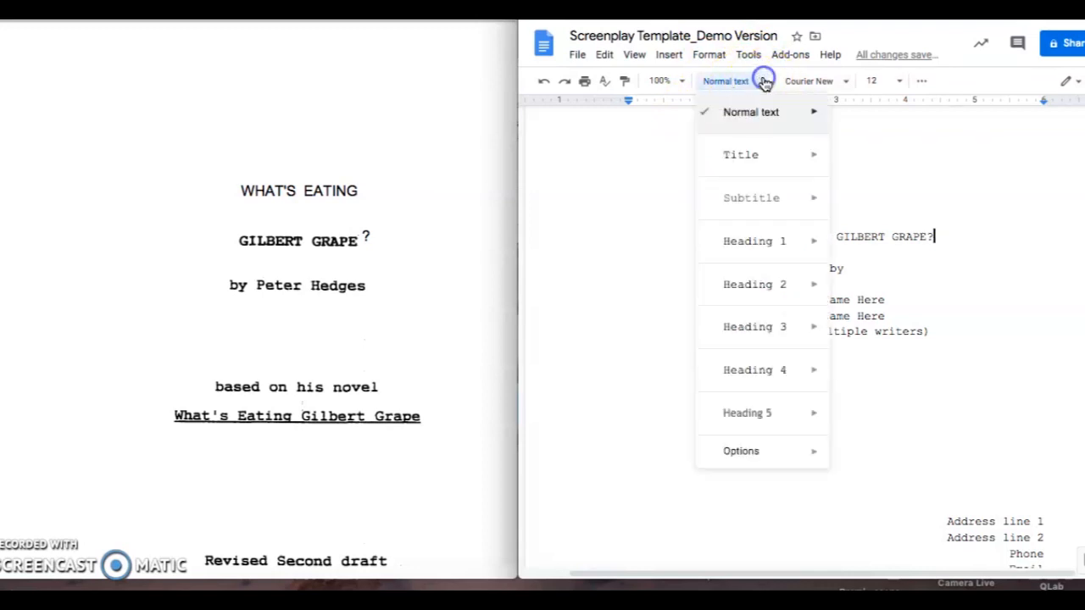
pyautogui.click(742, 161)
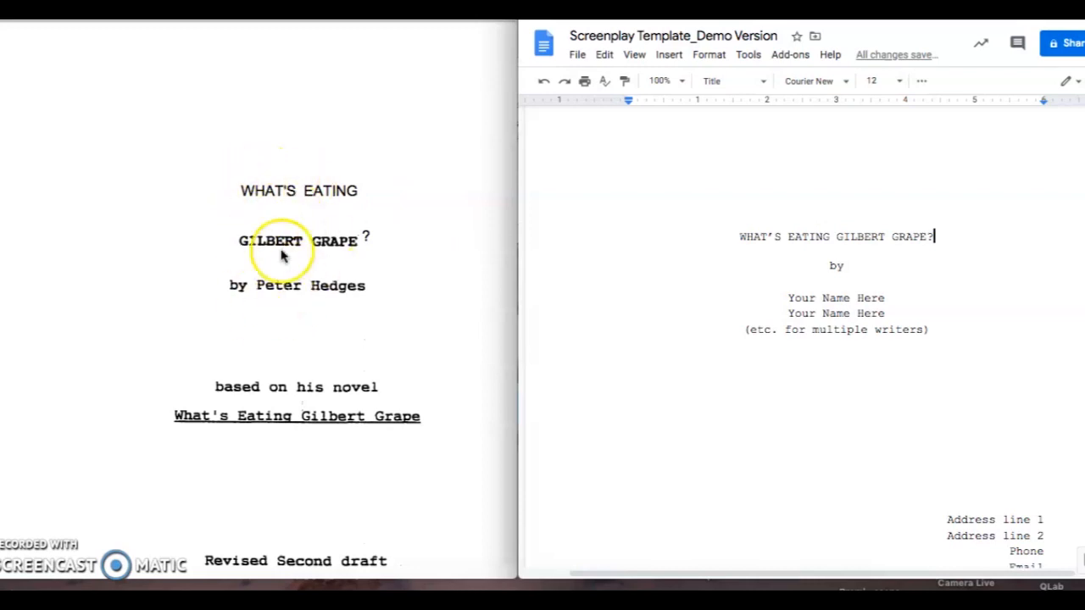
# Replace the writer placeholders with the author's name and add "Based on his novel" with "What's Eating Gilbert Grape" underlined on the line below
pyautogui.moveTo(788, 298); pyautogui.dragTo(929, 330)
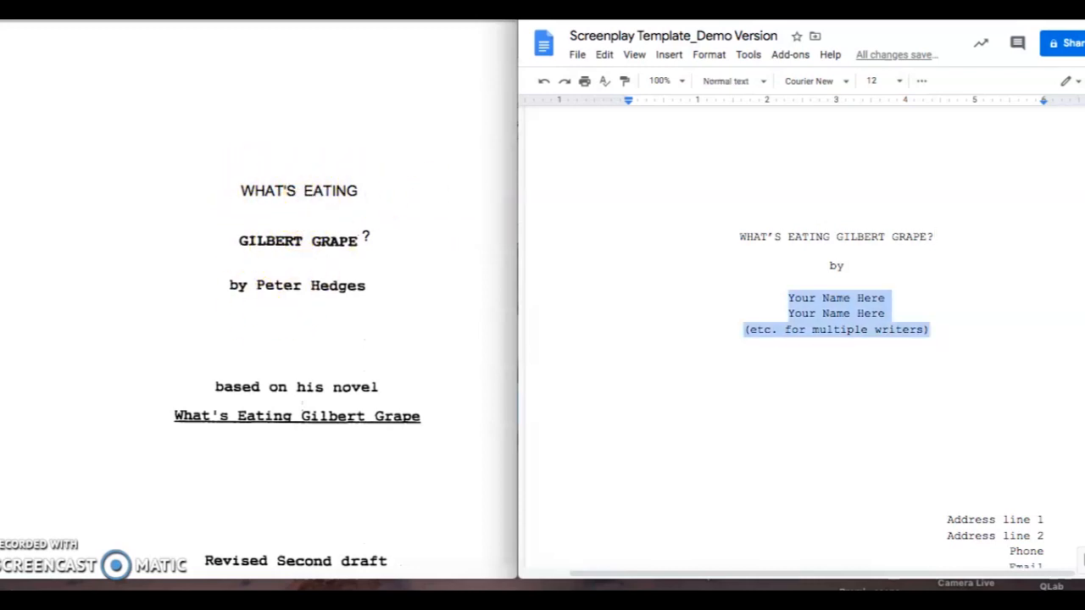
pyautogui.write('Peter Hedges')
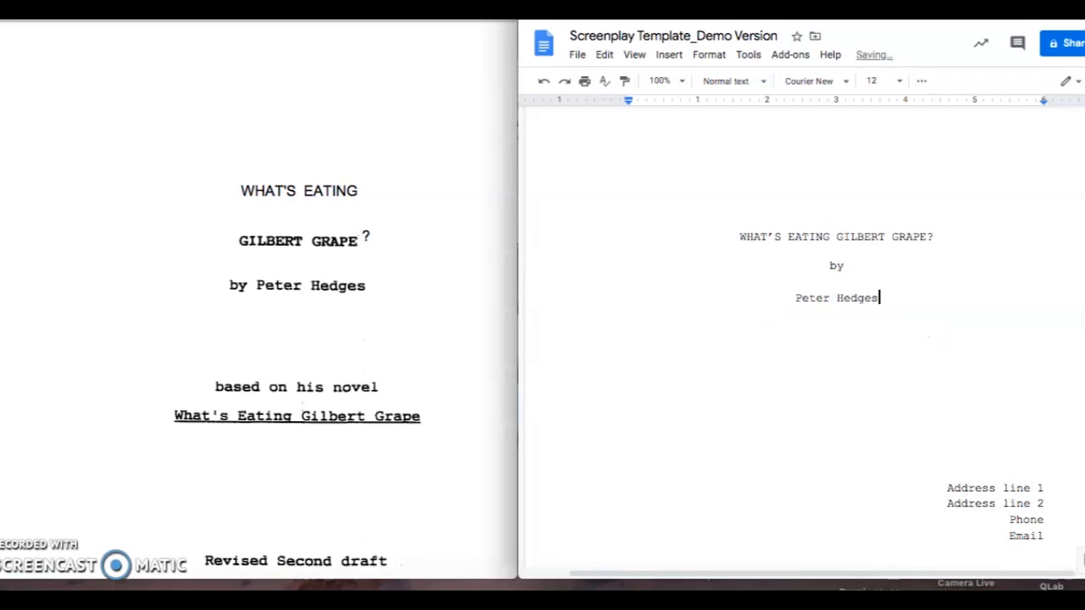
pyautogui.press('Return')
pyautogui.press('Return')
pyautogui.press('Return')
pyautogui.write('Based on his novel')
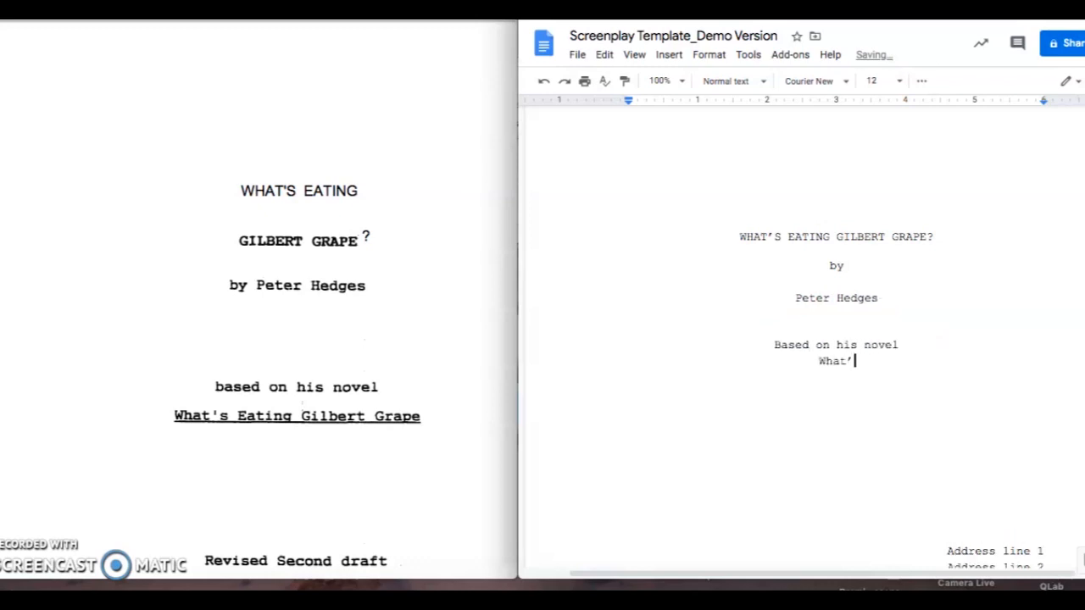
pyautogui.write('rape')
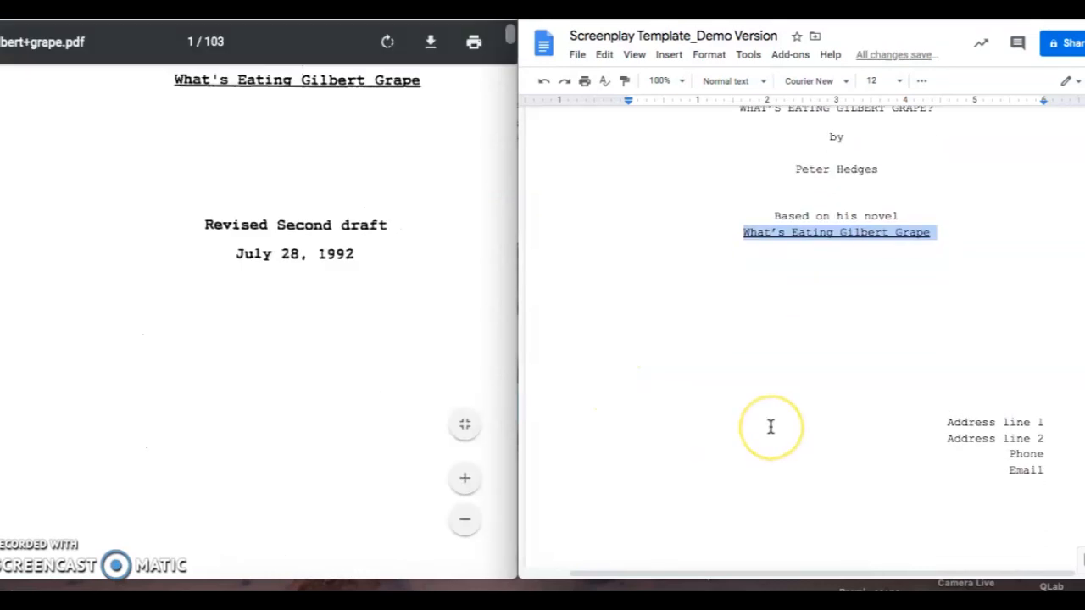
# Compare the first scene of the sample screenplay PDF with the template's formatting reference and view the available paragraph styles
pyautogui.scroll(-2, 770, 426)
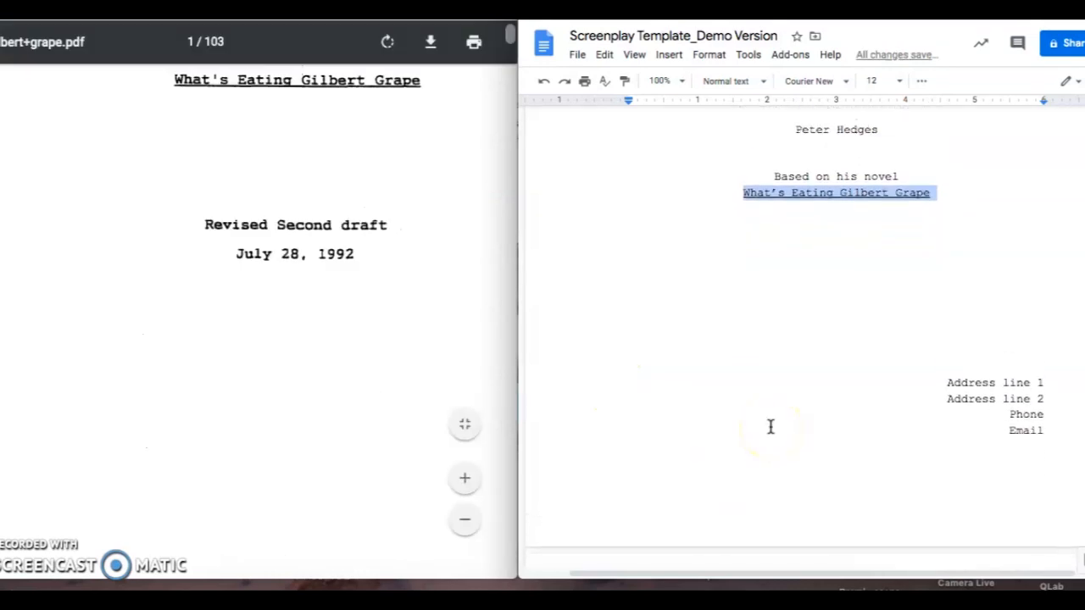
pyautogui.scroll(1, 771, 427)
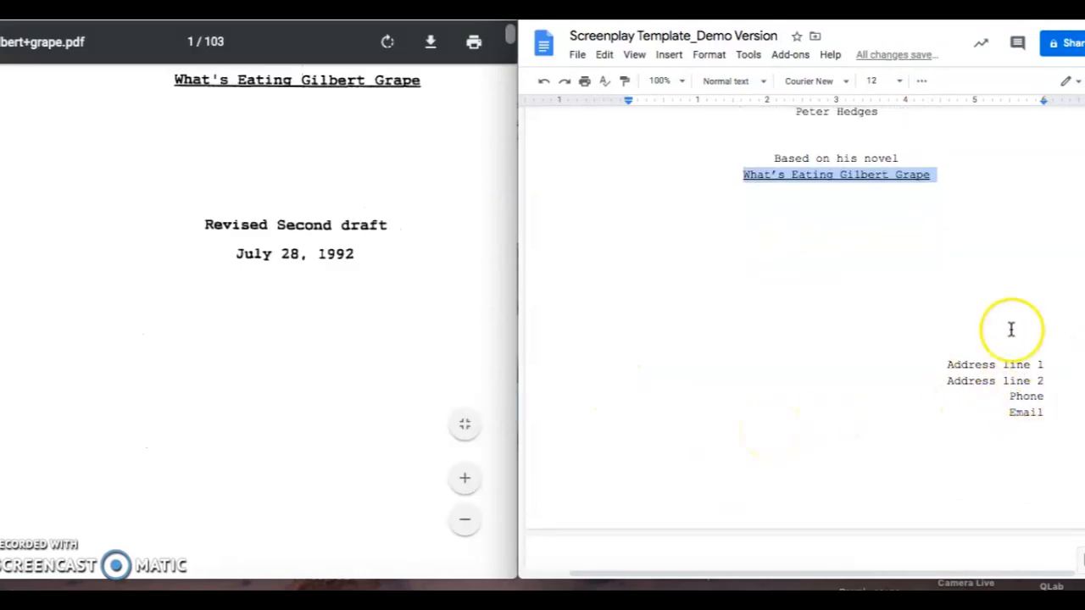
pyautogui.scroll(-4, 823, 345)
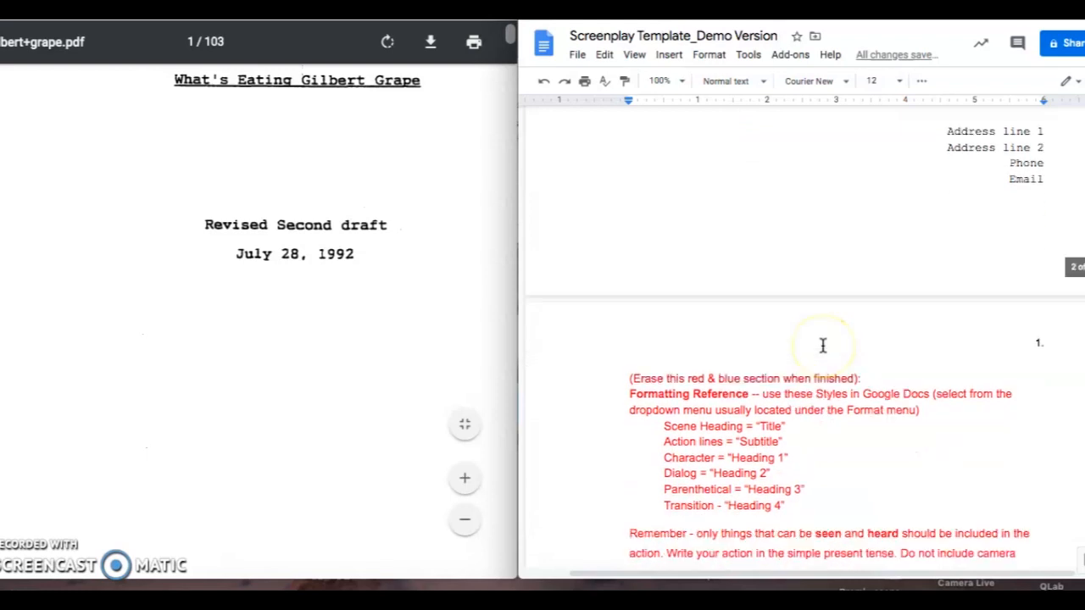
pyautogui.scroll(-5, 123, 218)
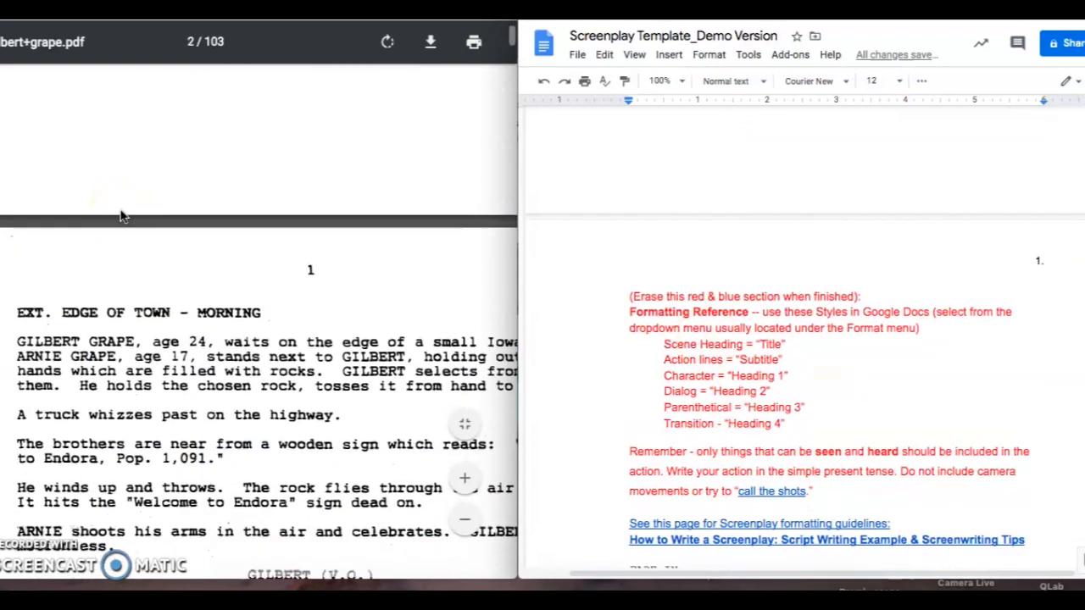
pyautogui.scroll(-2, 122, 218)
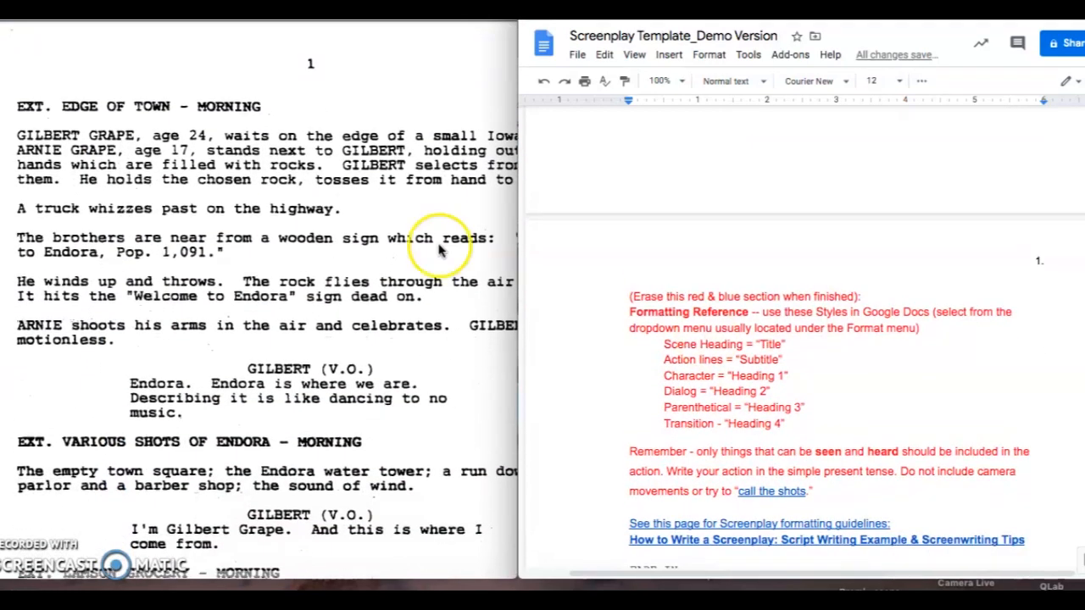
pyautogui.scroll(-2, 751, 272)
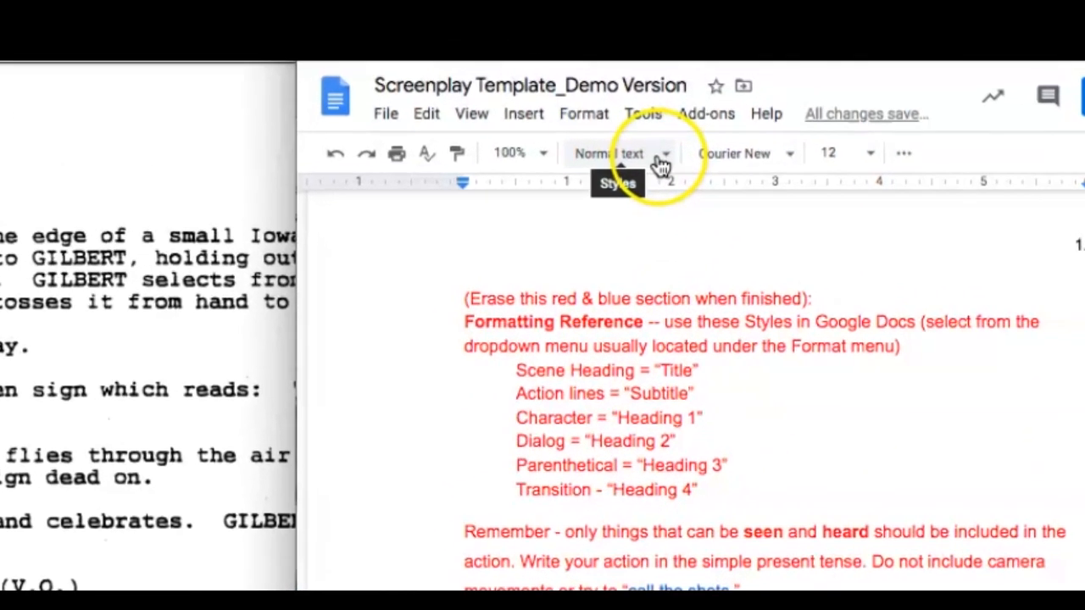
pyautogui.click(661, 161)
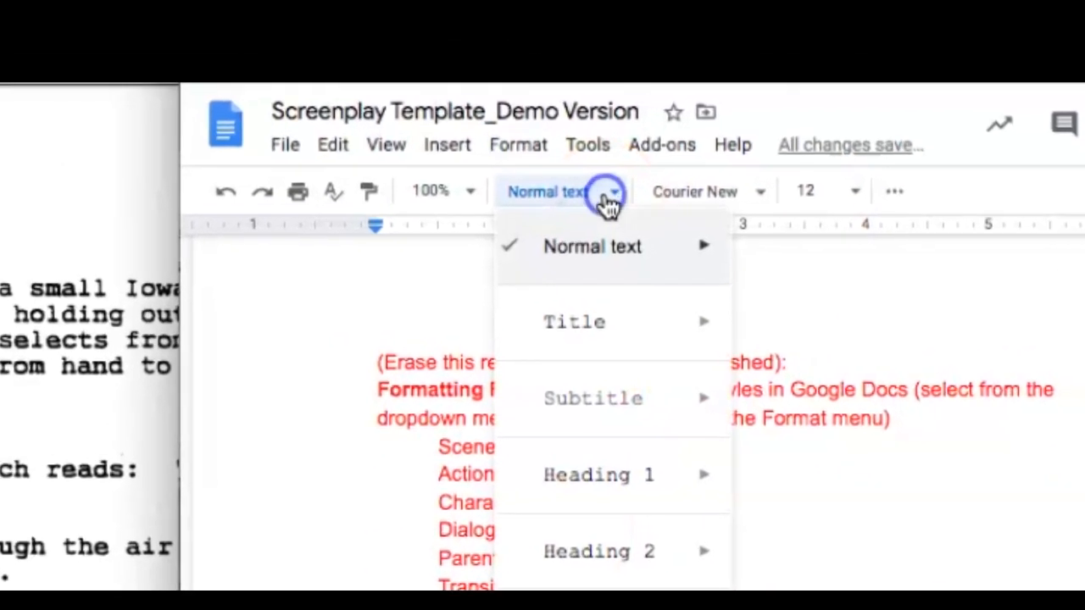
pyautogui.moveTo(674, 178)
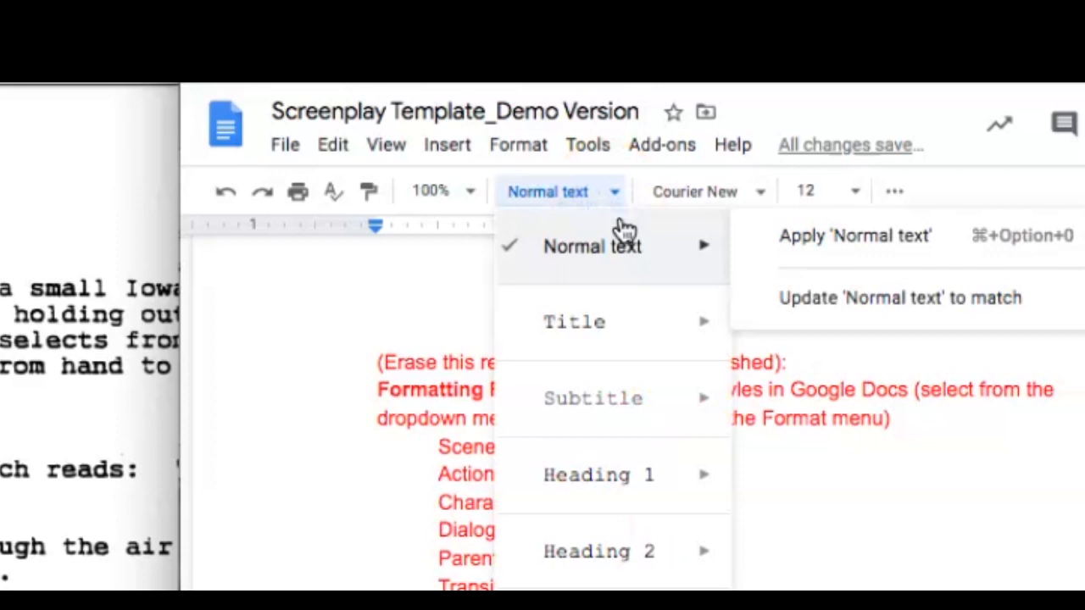
pyautogui.click(313, 351)
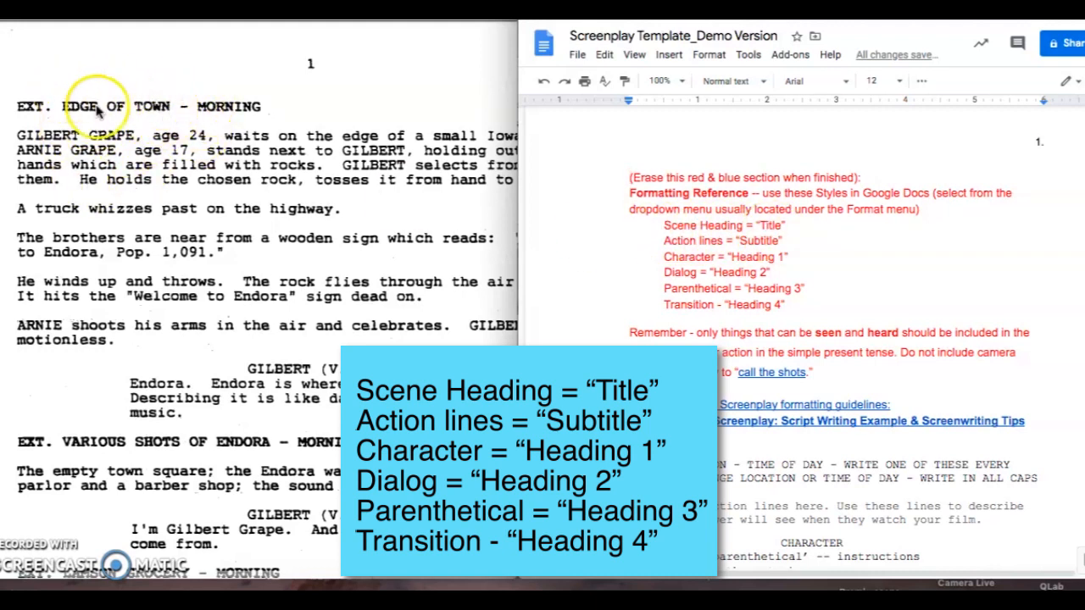
# Compare the scene heading, action, character, dialog and parenthetical parts of the sample screenplay with the Title, Subtitle and Heading 1 to 3 paragraph styles
pyautogui.click(762, 83)
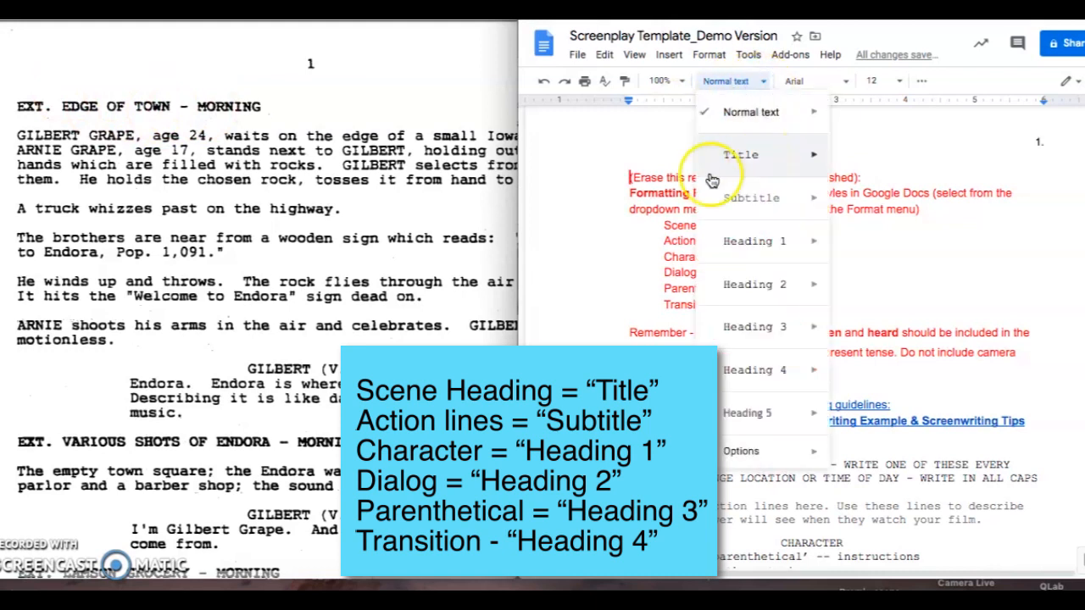
pyautogui.click(617, 145)
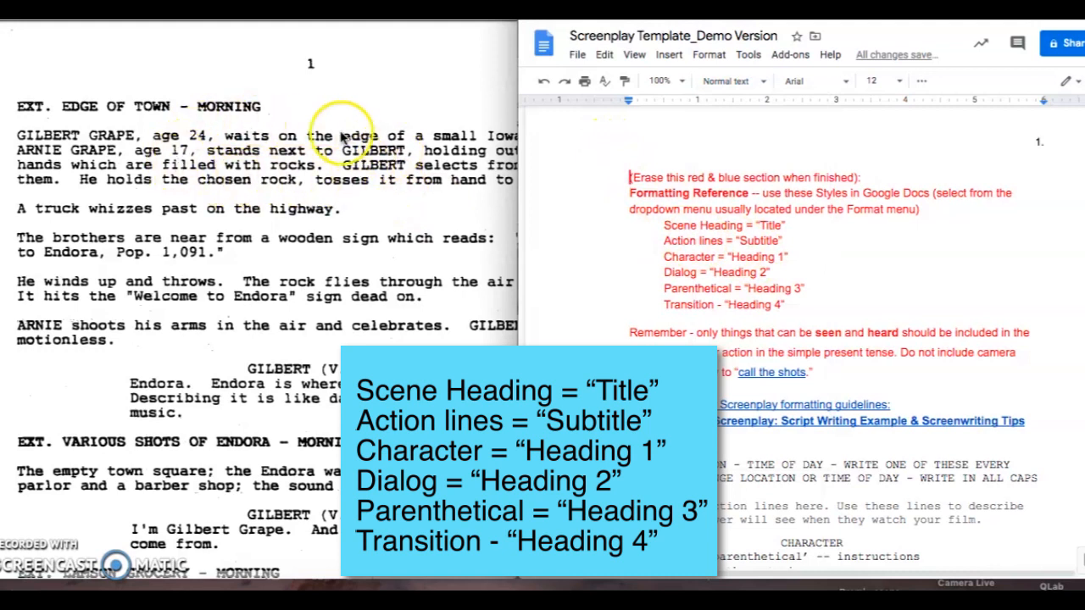
pyautogui.click(763, 83)
pyautogui.moveTo(766, 206)
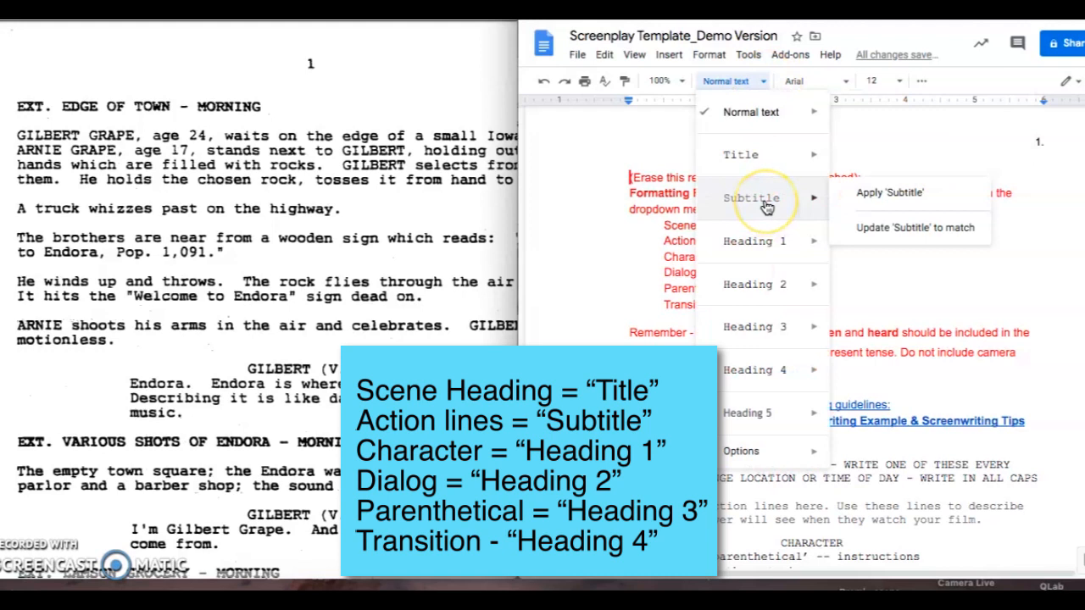
pyautogui.click(577, 126)
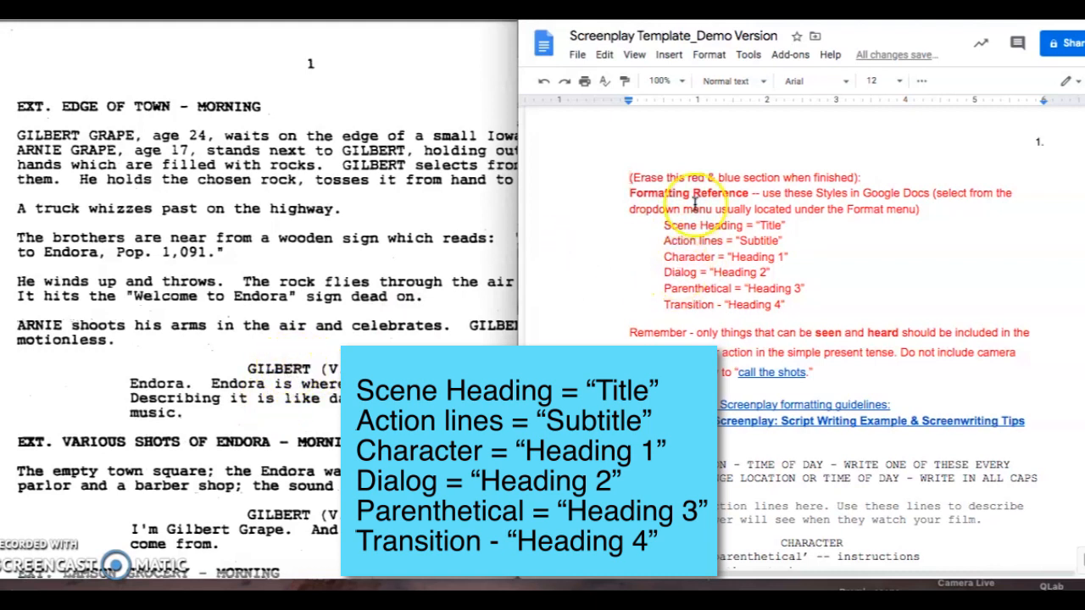
pyautogui.click(760, 82)
pyautogui.moveTo(780, 246)
pyautogui.click(605, 283)
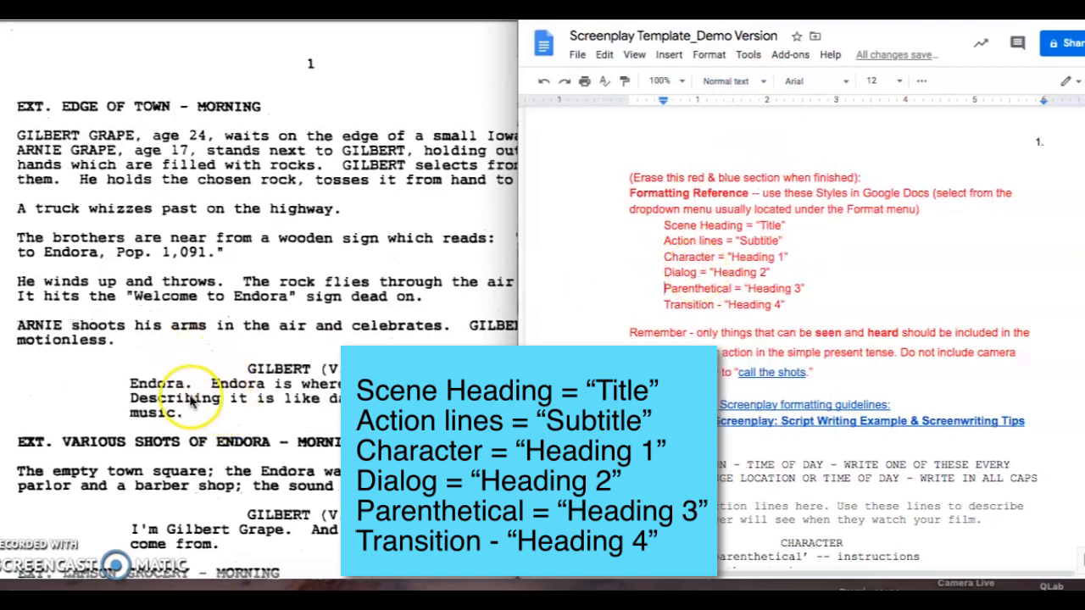
pyautogui.click(760, 83)
pyautogui.moveTo(767, 287)
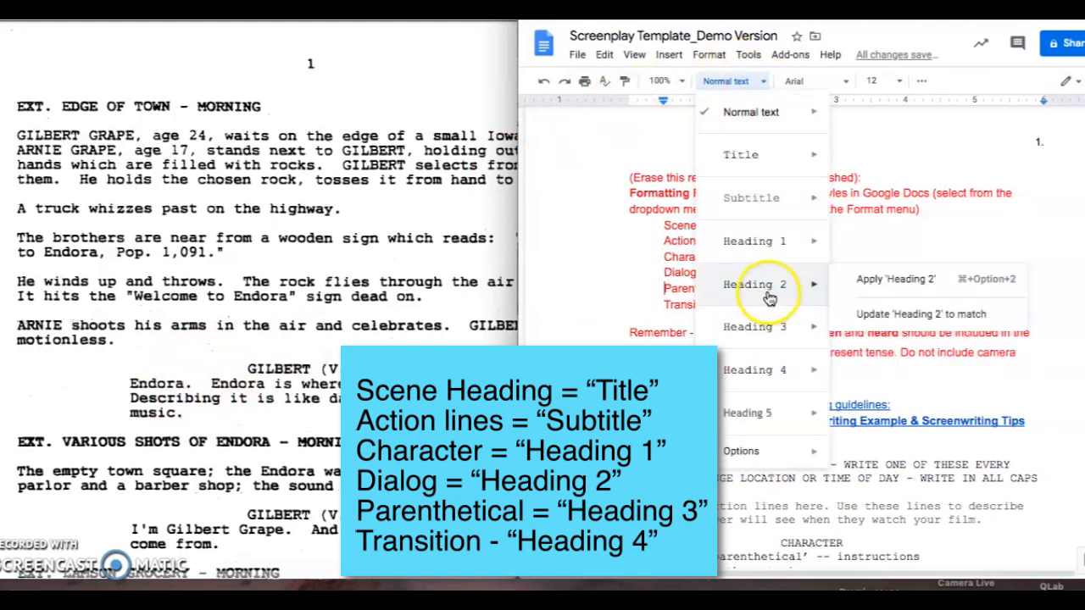
pyautogui.click(593, 305)
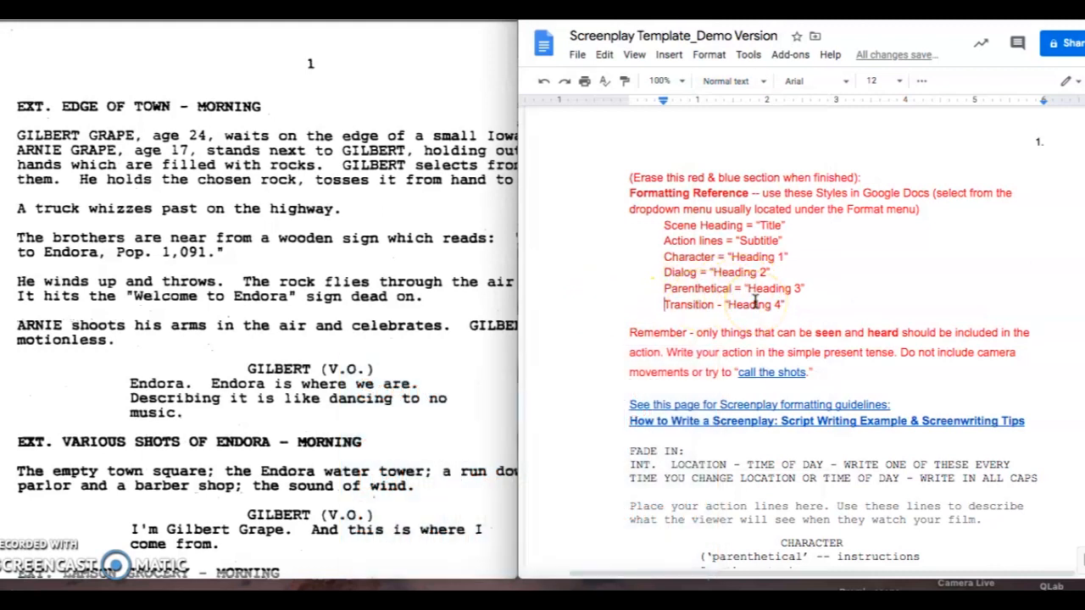
pyautogui.click(730, 80)
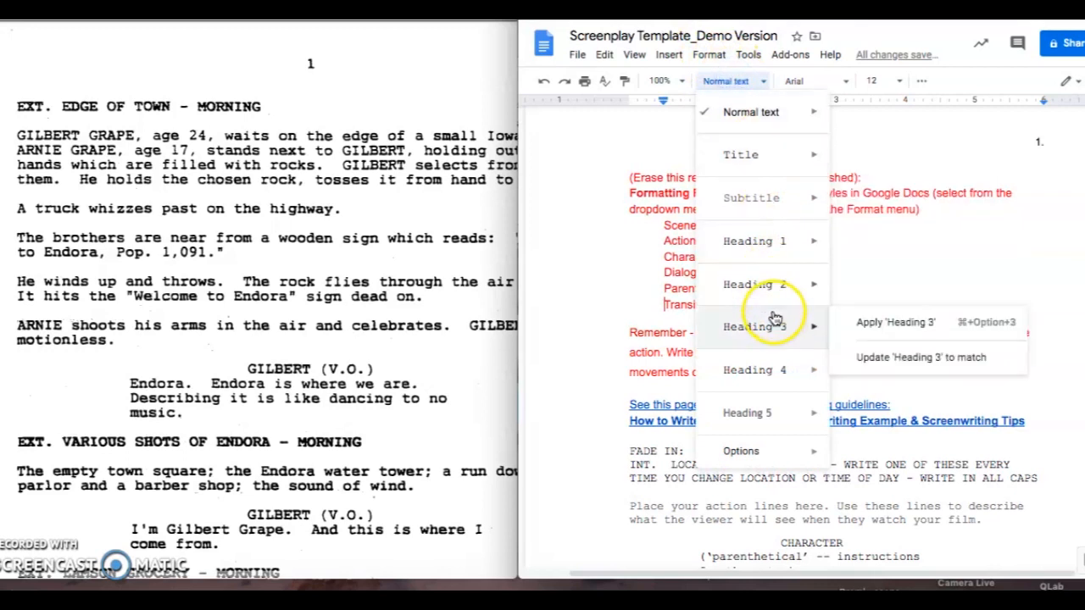
pyautogui.click(612, 275)
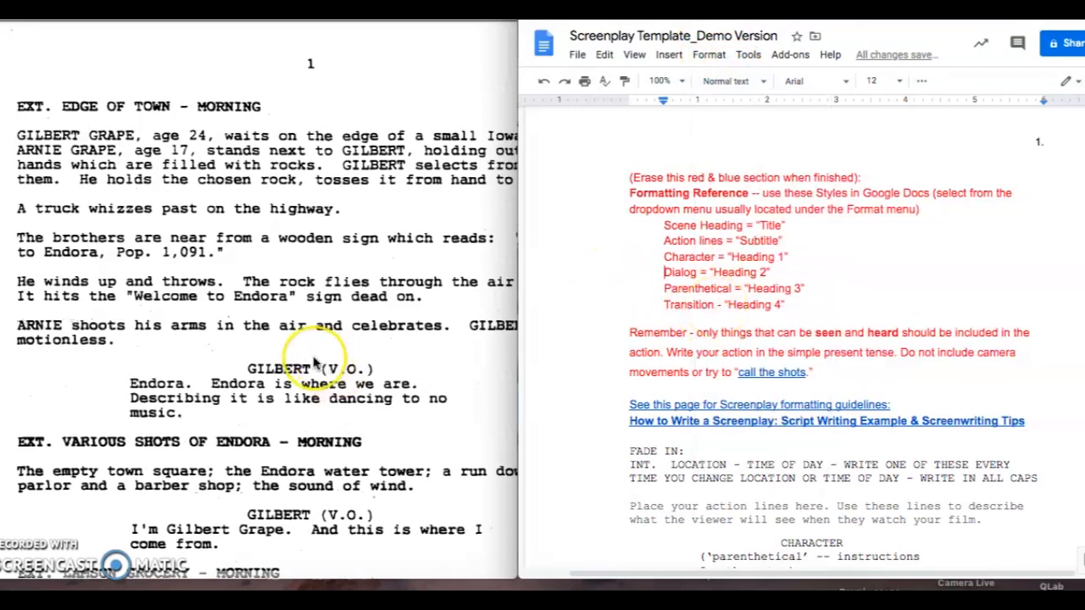
# Look through the first two pages of the sample screenplay PDF for its scene layout and check the available paragraph styles again
pyautogui.scroll(-10, 313, 362)
pyautogui.scroll(-5, 314, 363)
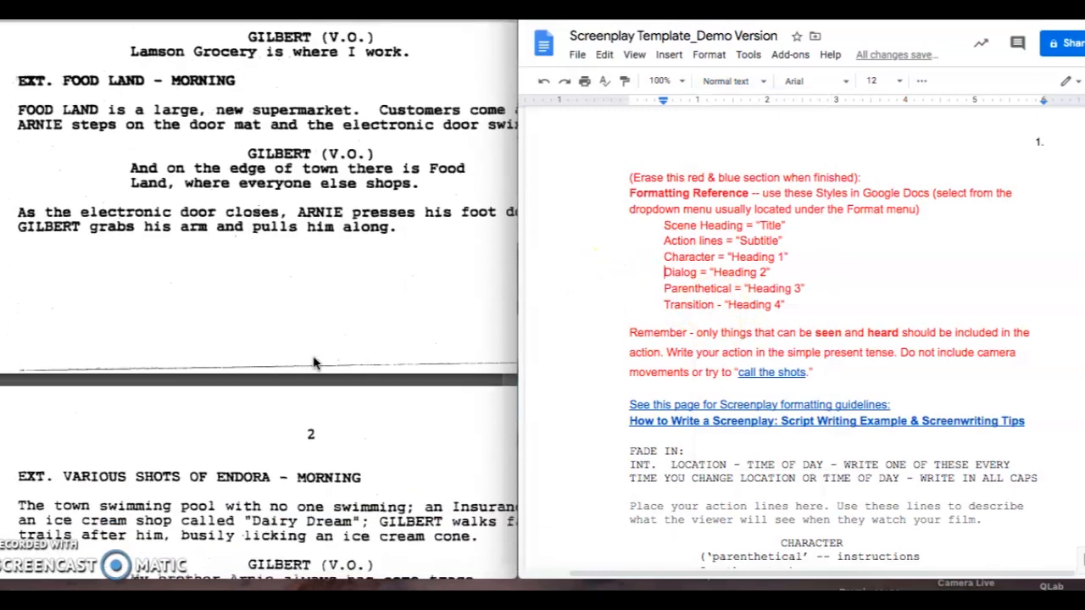
pyautogui.hscroll(3, 313, 363)
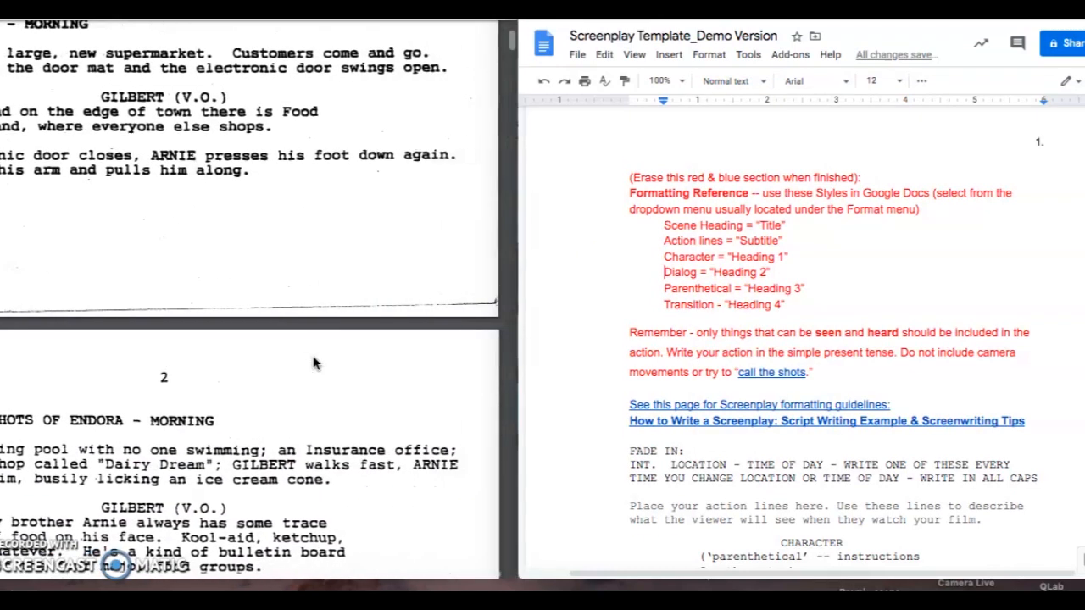
pyautogui.hscroll(-3, 314, 363)
pyautogui.scroll(7, 343, 283)
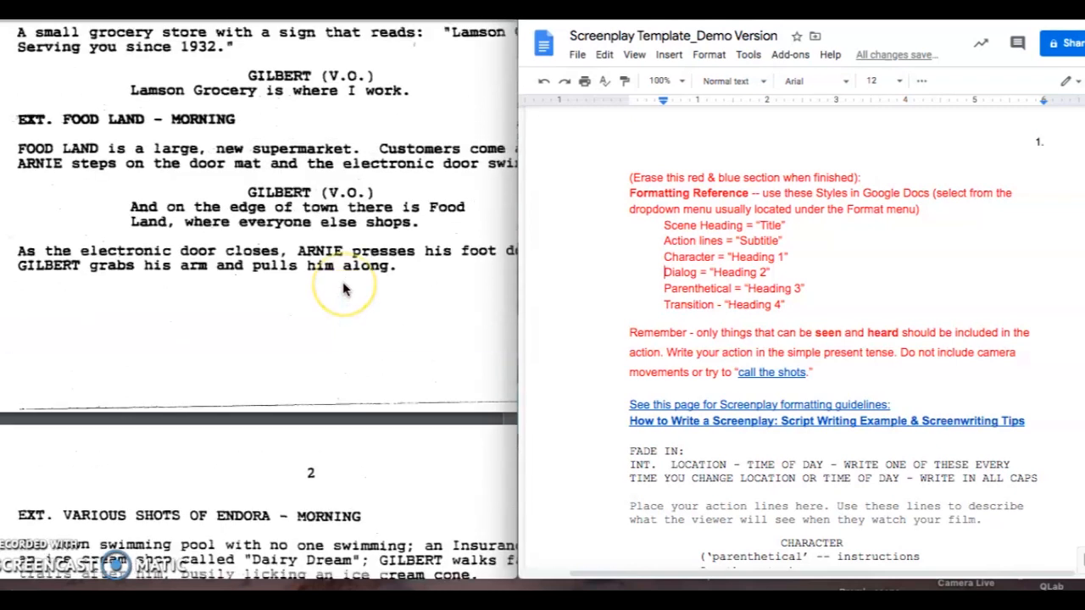
pyautogui.scroll(7, 344, 290)
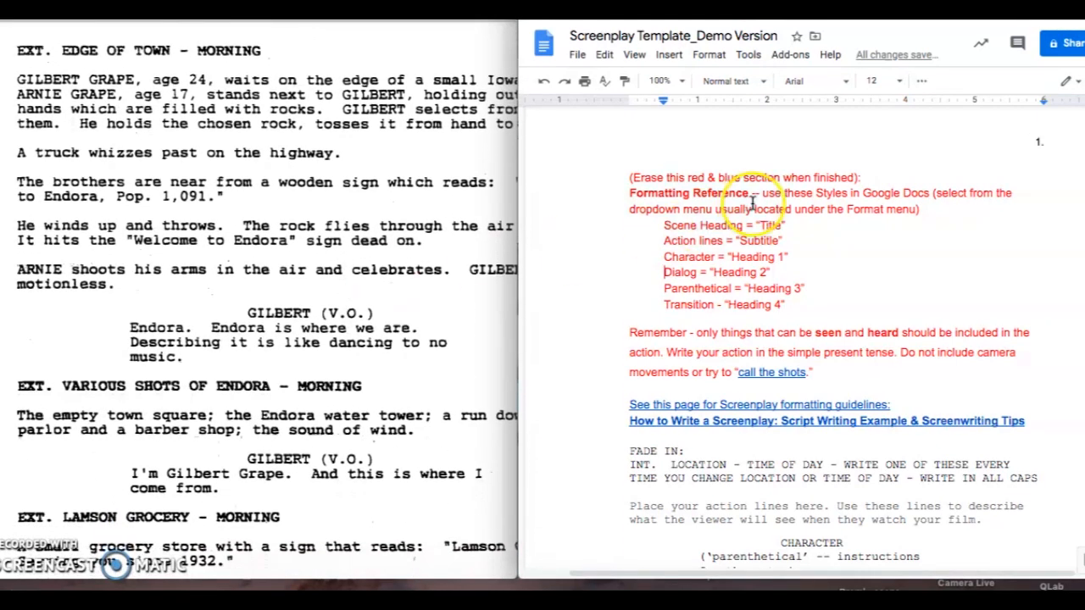
pyautogui.click(762, 80)
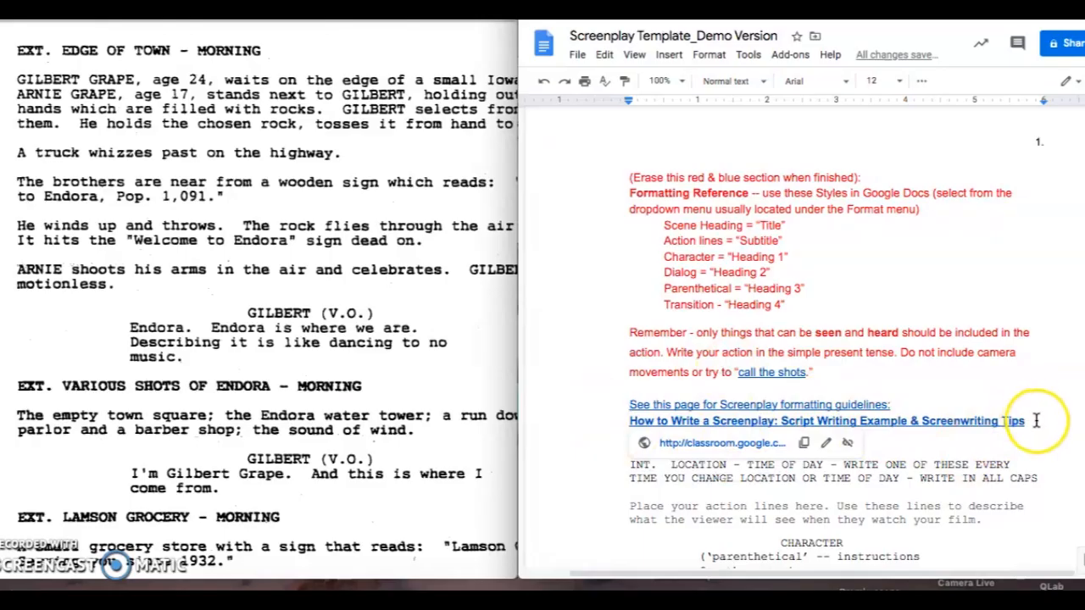
# Erase the red and blue formatting reference section together with the empty space above FADE IN
pyautogui.moveTo(1029, 421)
pyautogui.mouseDown()
pyautogui.moveTo(716, 262)
pyautogui.moveTo(624, 179)
pyautogui.mouseUp()
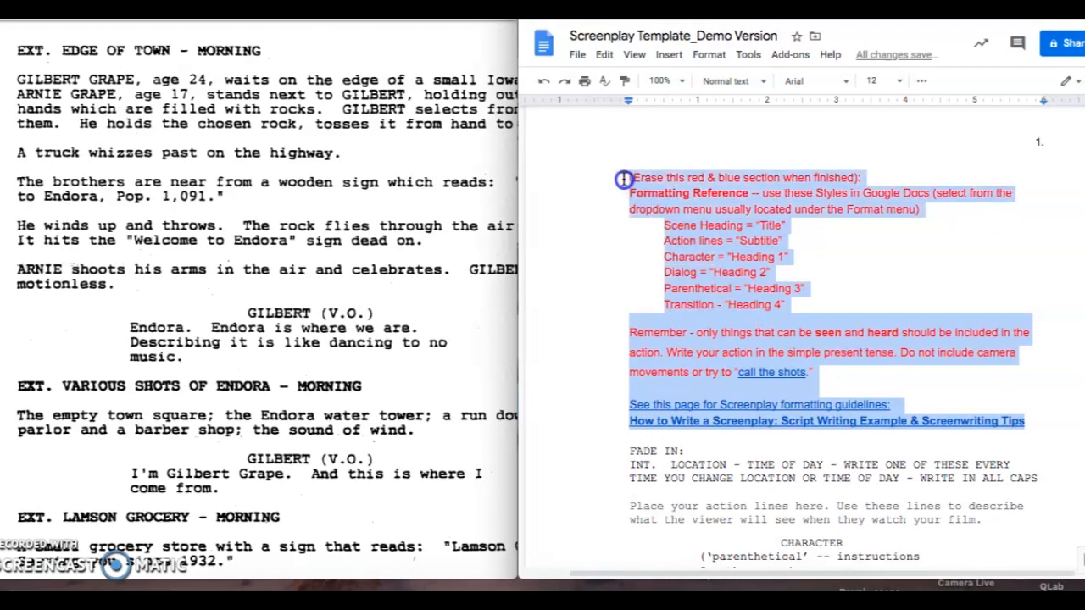
pyautogui.press('BackSpace')
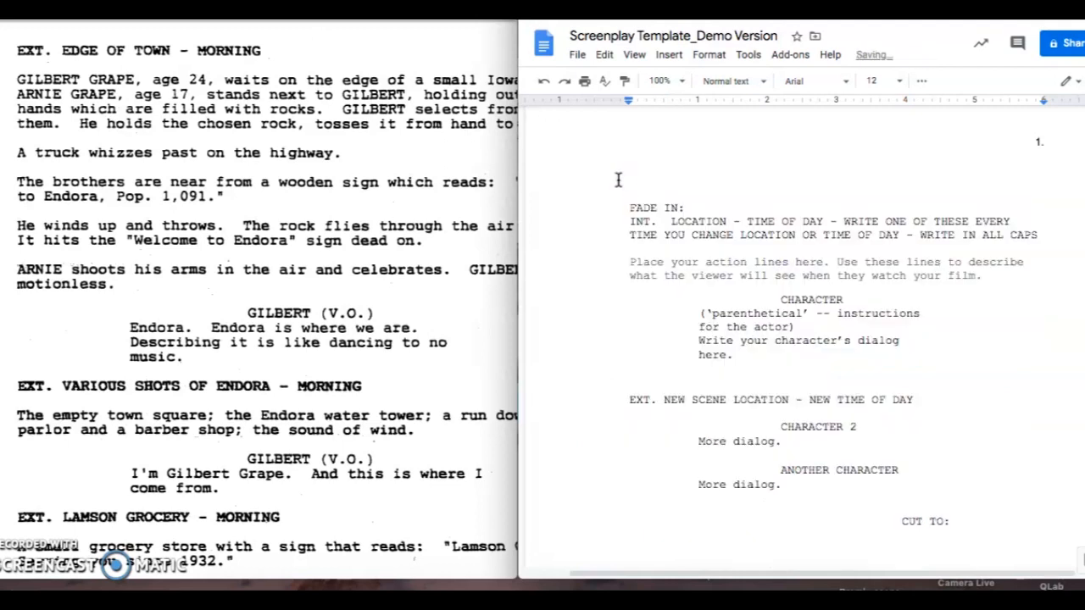
pyautogui.press('BackSpace')
pyautogui.scroll(2, 617, 179)
pyautogui.scroll(-2, 640, 322)
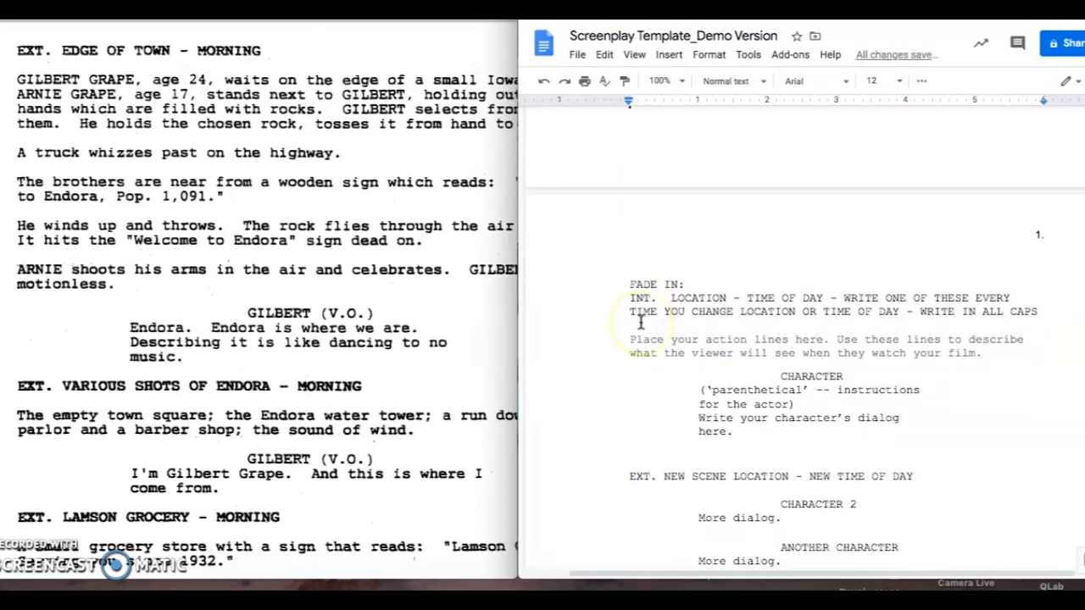
# Remove the FADE IN line and replace the placeholder scene heading below it with "EXT. EDGE OF TOWN - MORNING"
pyautogui.scroll(-1, 641, 322)
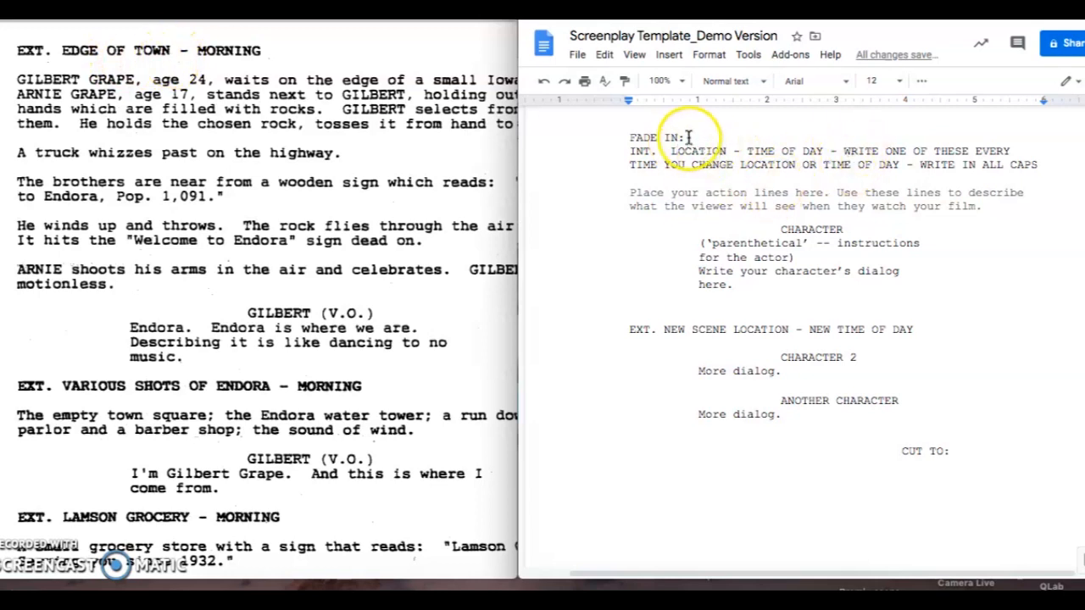
pyautogui.press('BackSpace')
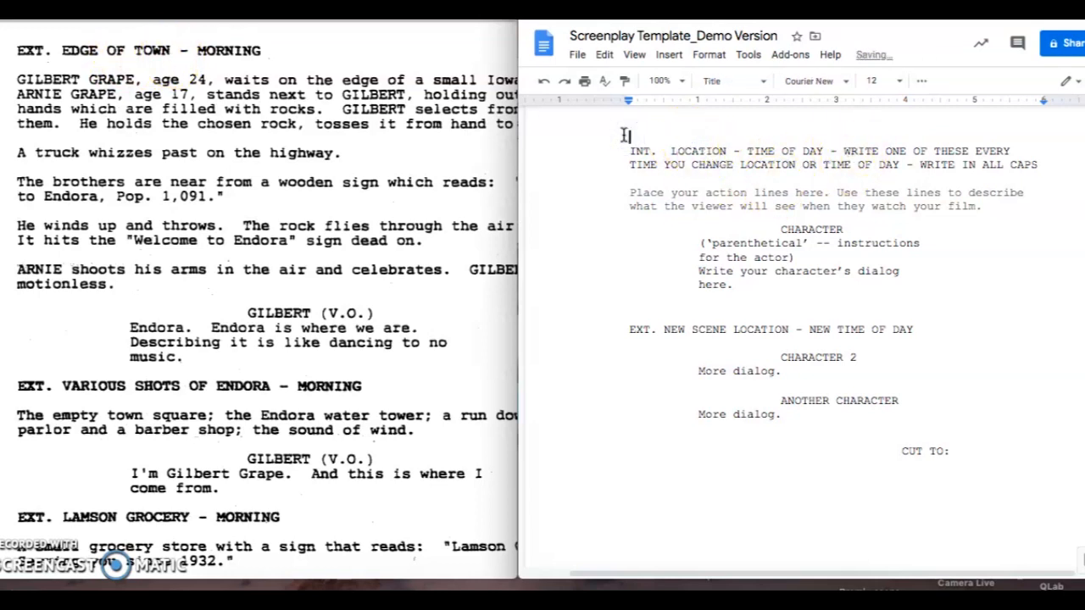
pyautogui.click(745, 167)
pyautogui.tripleClick(748, 166)
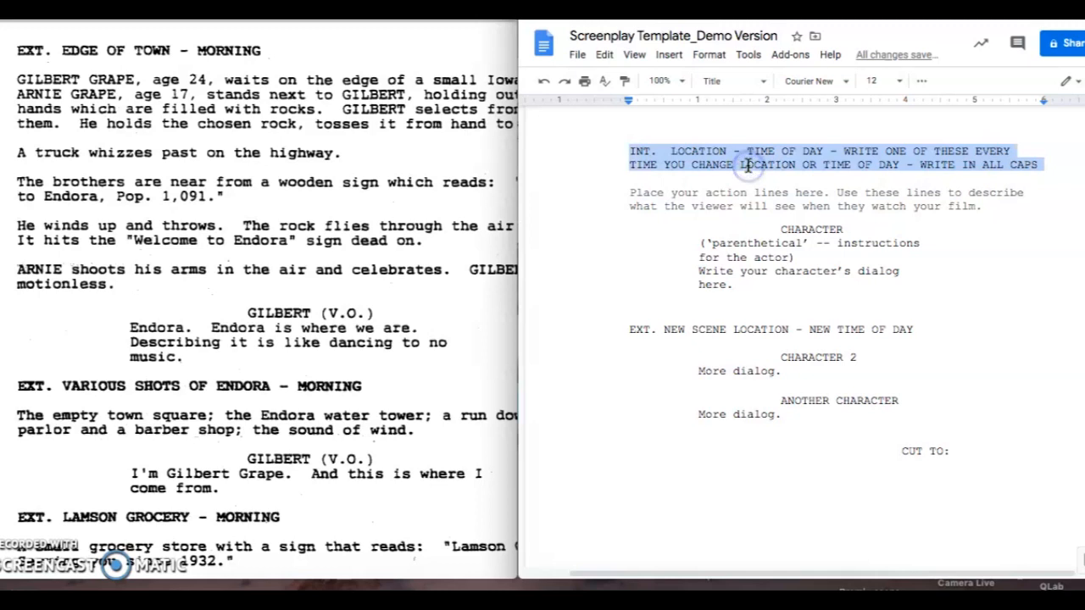
pyautogui.click(727, 153)
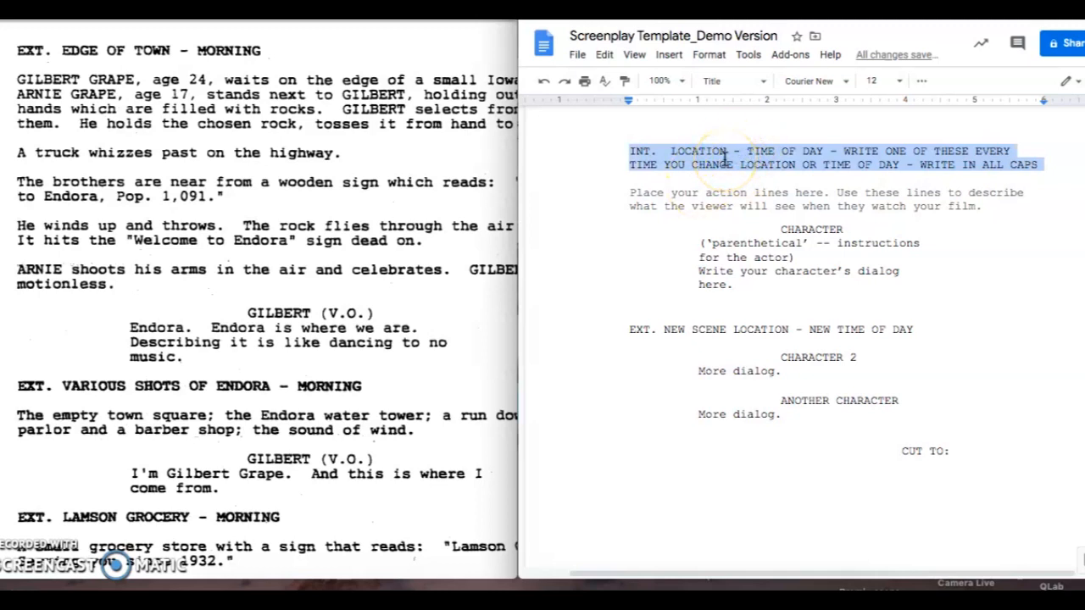
pyautogui.write('EXT. EDG')
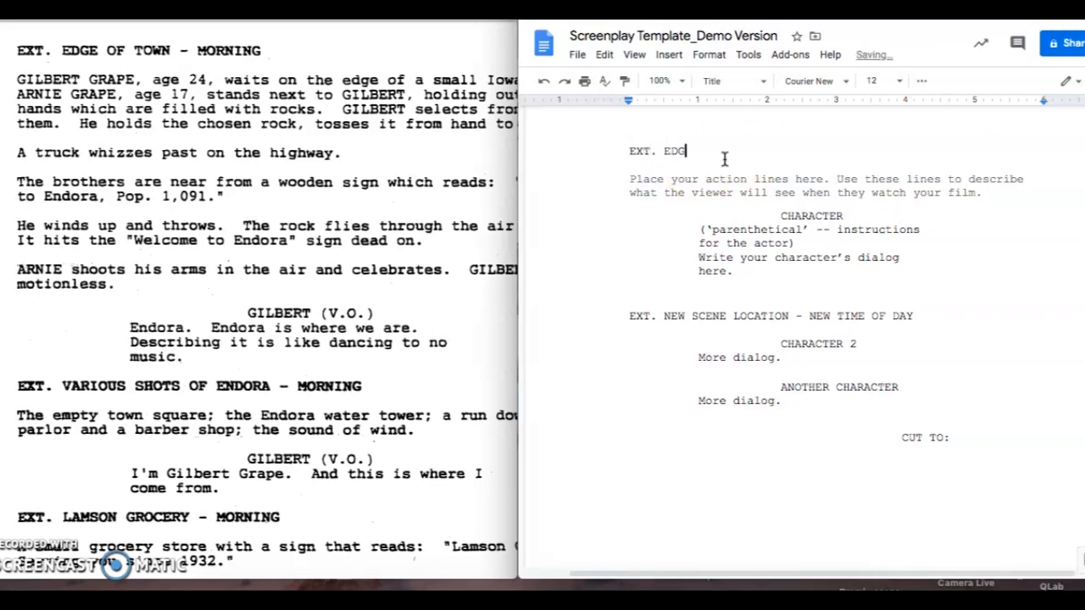
pyautogui.write('MORNING')
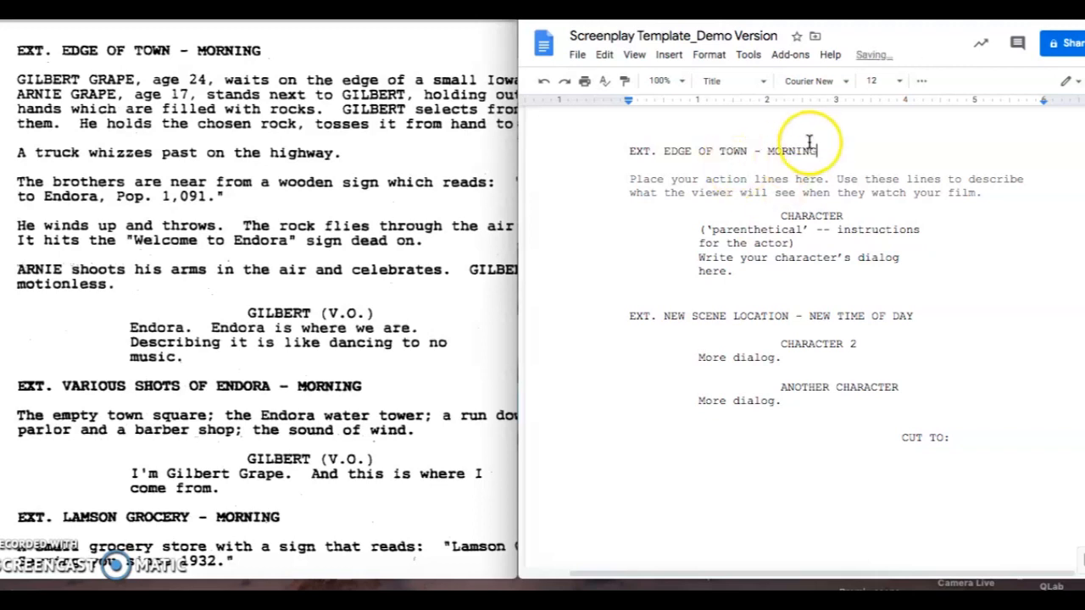
# Replace the placeholder action text with the sample's first paragraph, from "GILBERT GRAPE, age 24" to "hand to hand.", using the Subtitle style
pyautogui.tripleClick(764, 181)
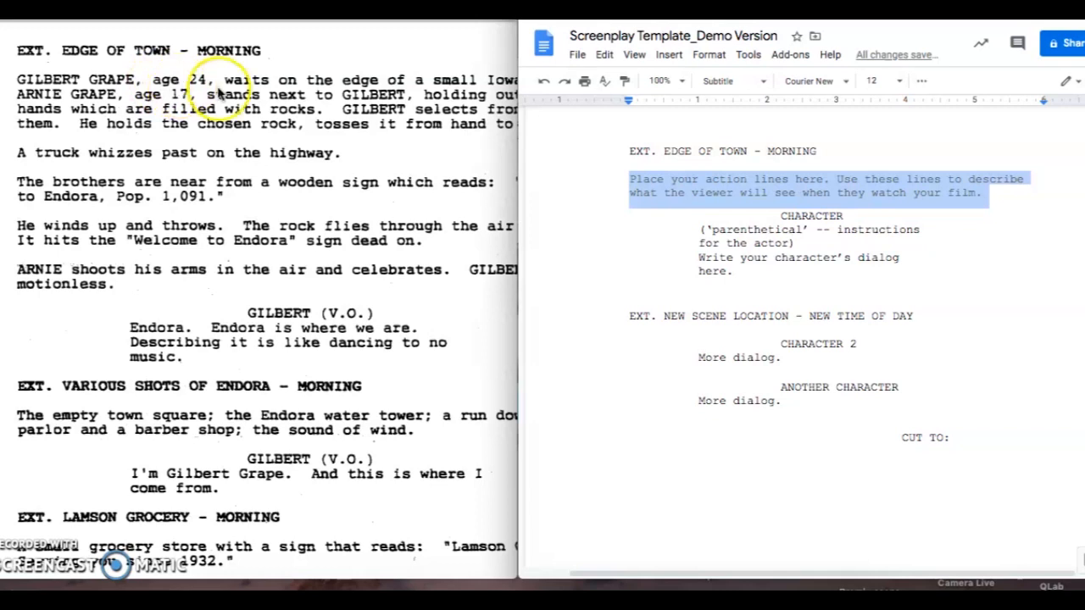
pyautogui.tripleClick(716, 187)
pyautogui.write('GILBERT F')
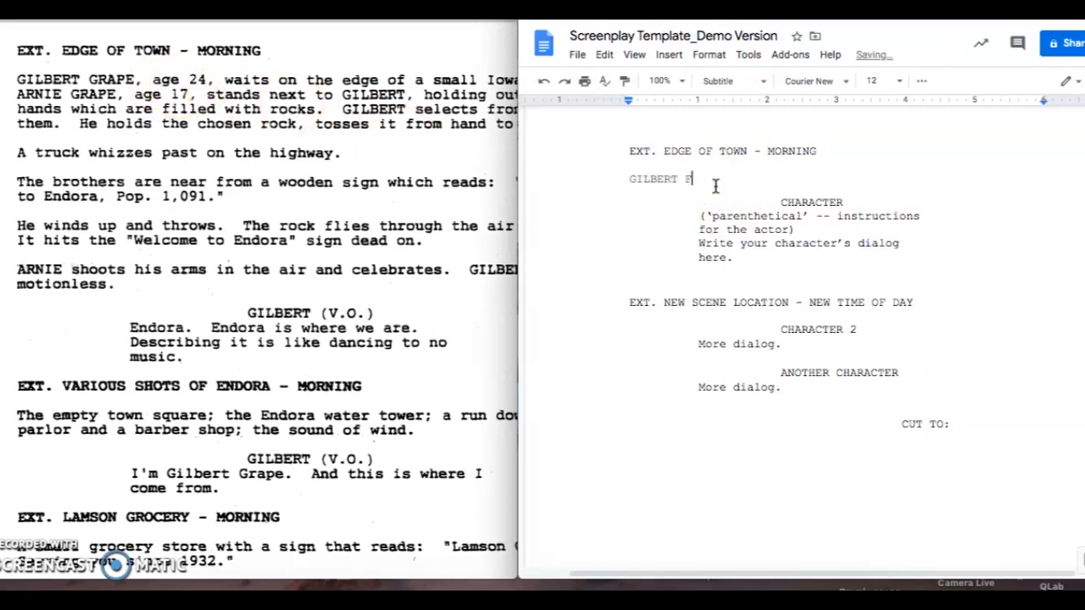
pyautogui.write('RAPE, age 24, waits on teh edge of a small Iowa town.')
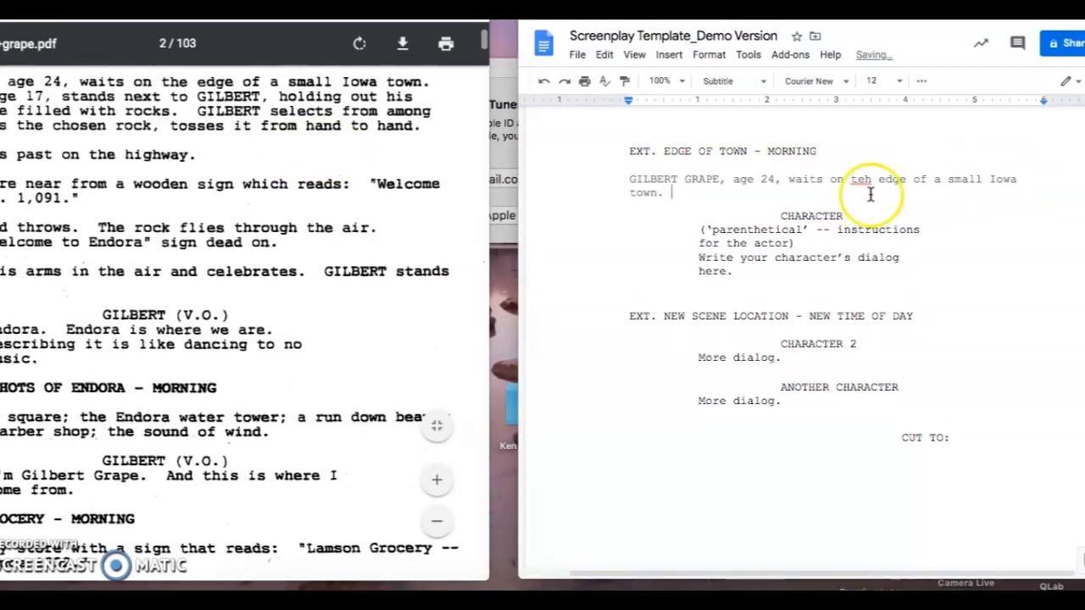
pyautogui.tripleClick(870, 194)
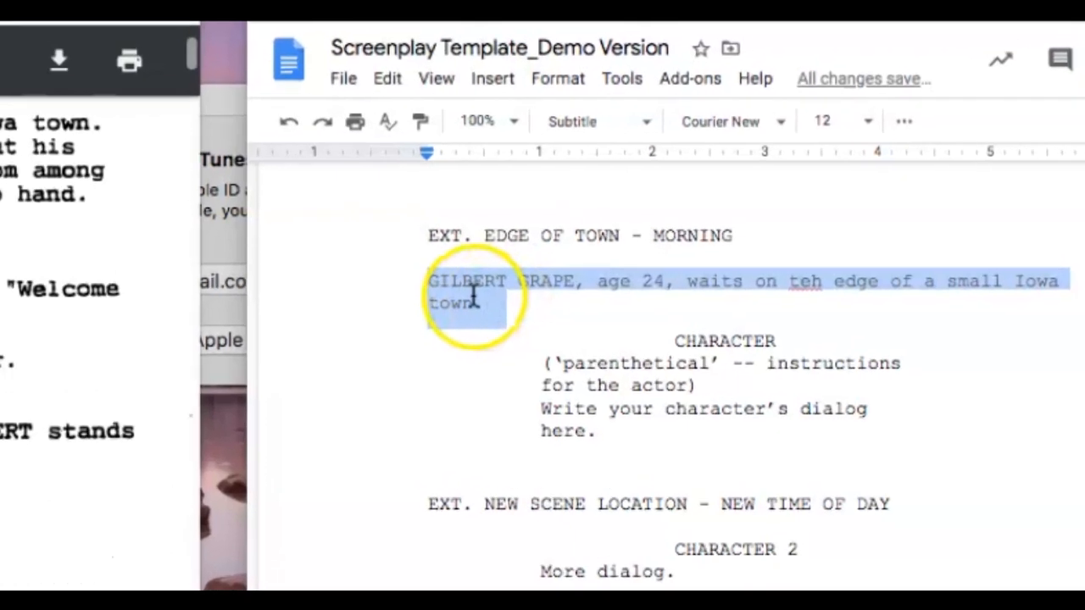
pyautogui.click(646, 121)
pyautogui.moveTo(646, 344)
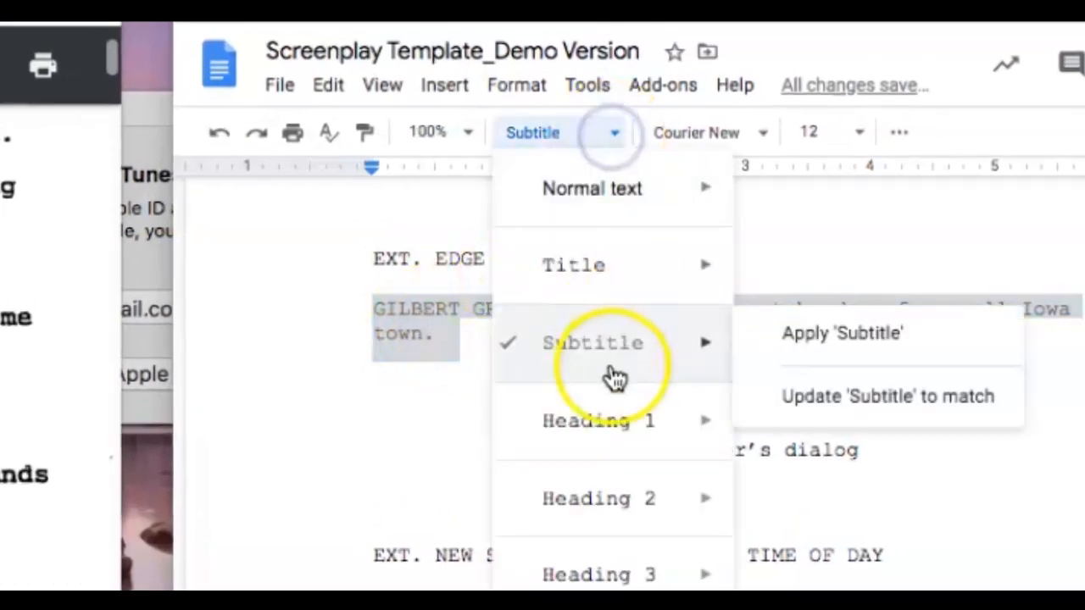
pyautogui.click(609, 354)
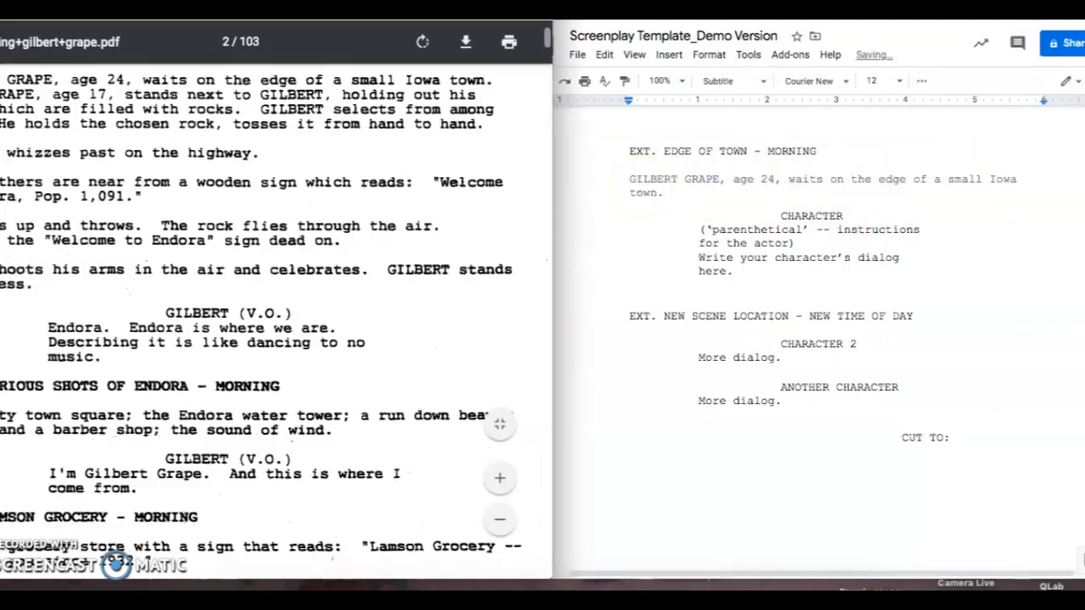
pyautogui.write('ANNIE GRAPE, age 17, stands next to GILBERT, holding out his hands which are filled with rocks. GILBERT')
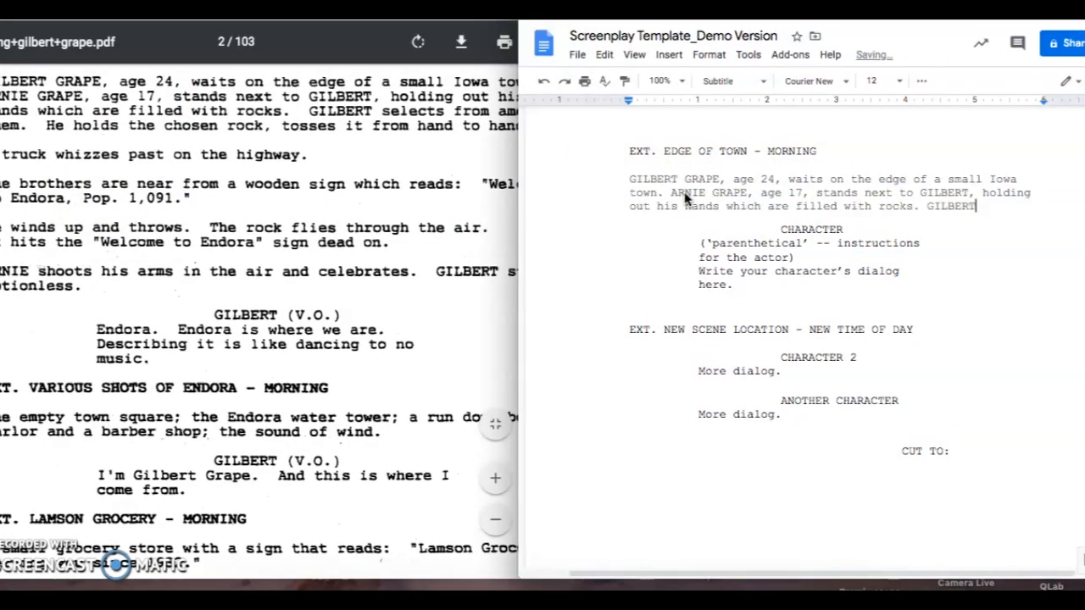
pyautogui.write(' selects from among them. He holds the chosen rock, tosses it from hand to hand.')
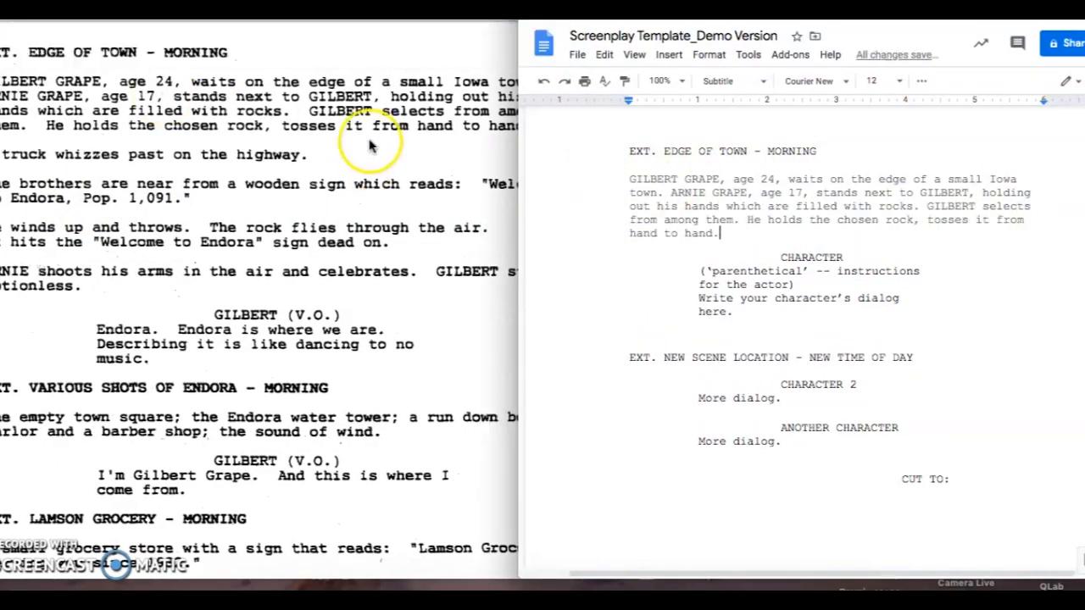
# Add the action line "A truck whizzes past on the highway." below the first action paragraph in the Subtitle style
pyautogui.press('Return')
pyautogui.write('A truck qhizzes past on')
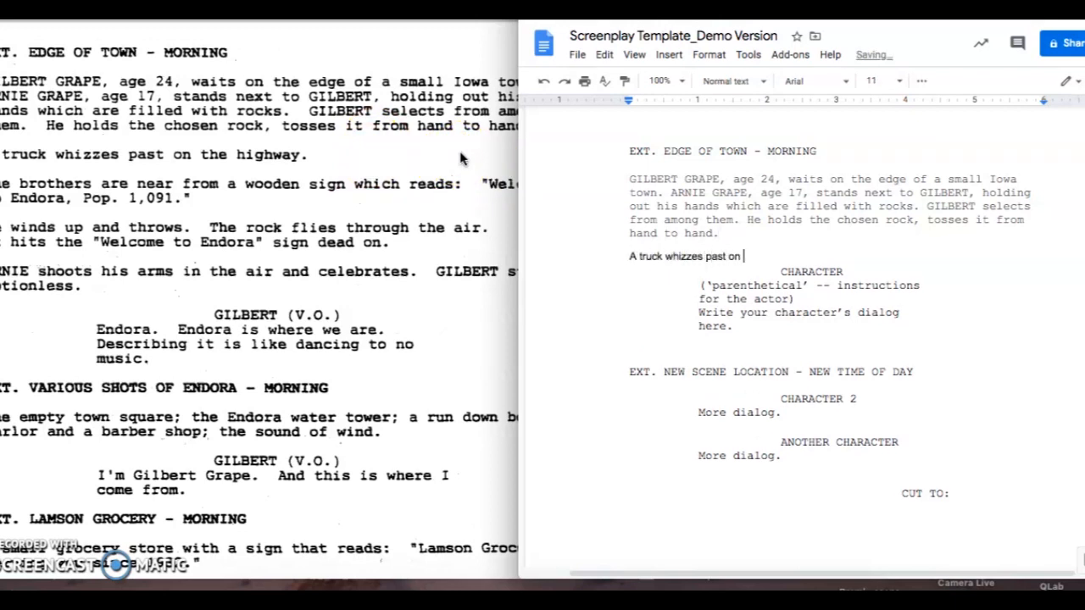
pyautogui.write('highway')
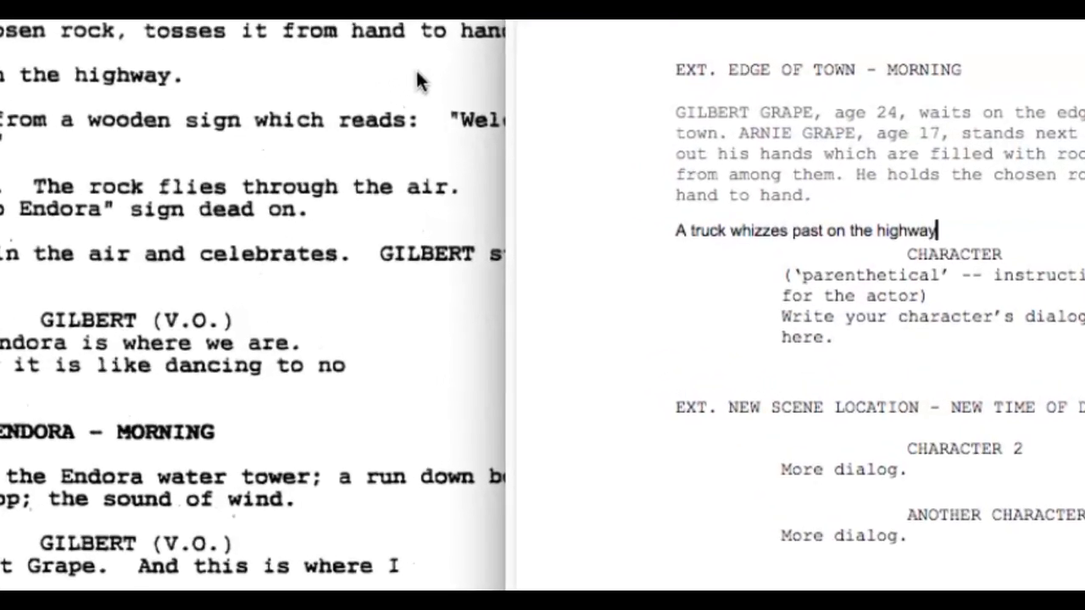
pyautogui.write('.')
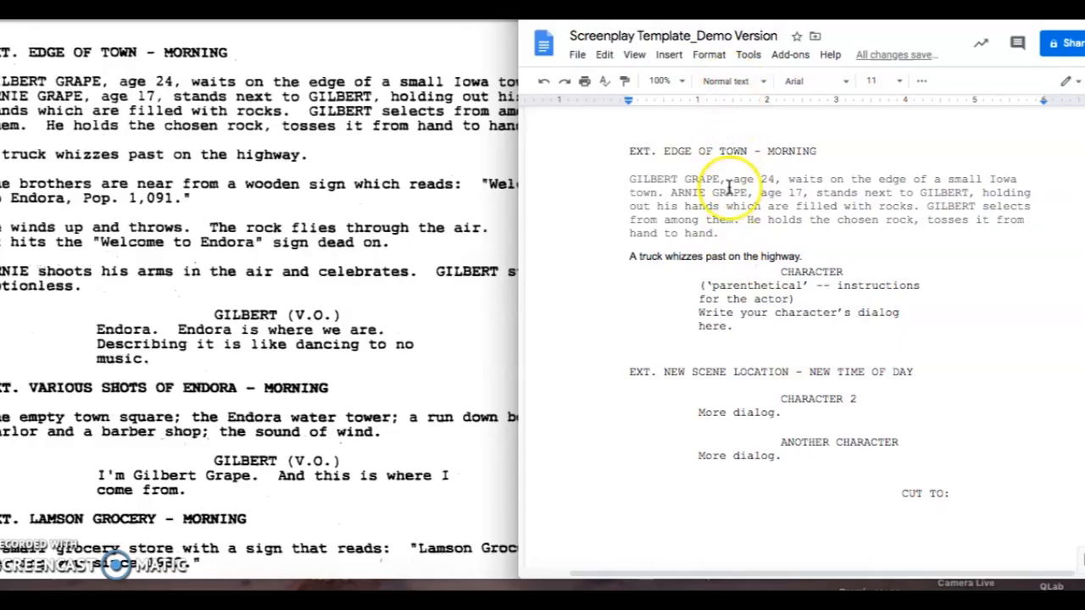
pyautogui.tripleClick(722, 256)
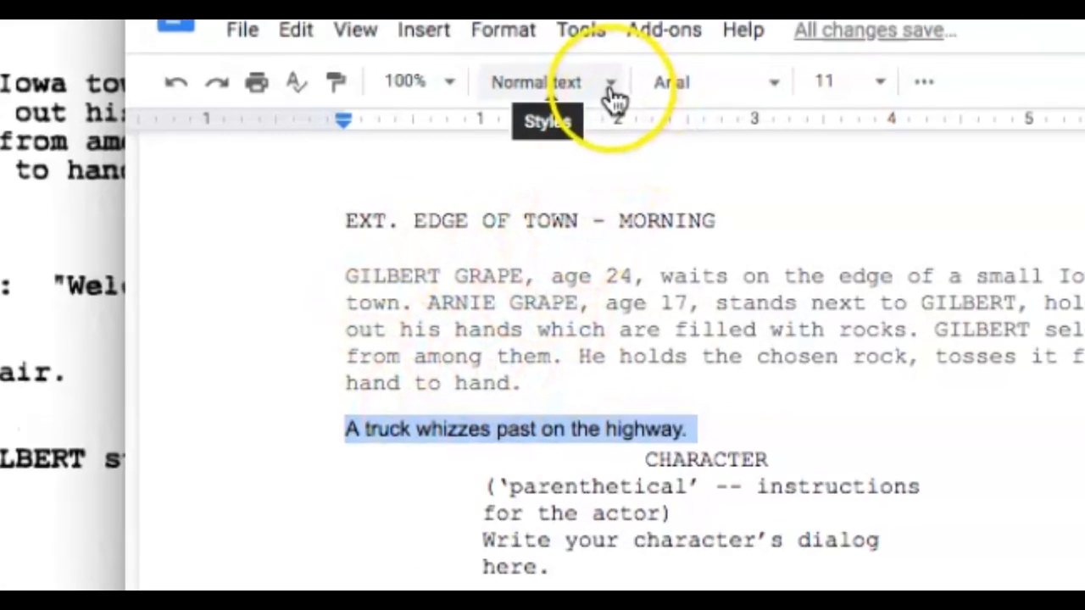
pyautogui.click(764, 82)
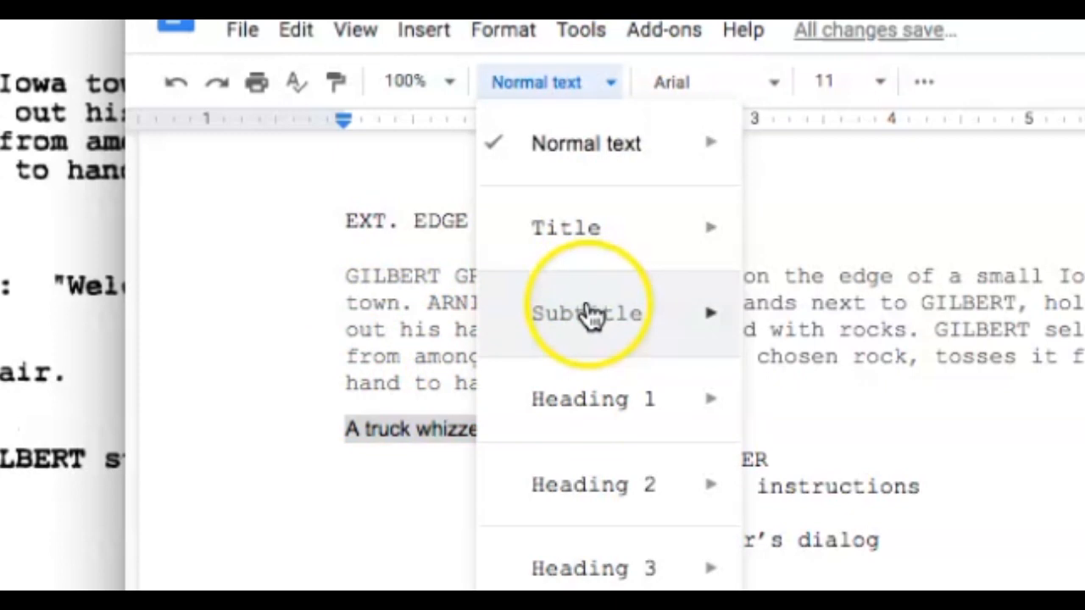
pyautogui.click(591, 316)
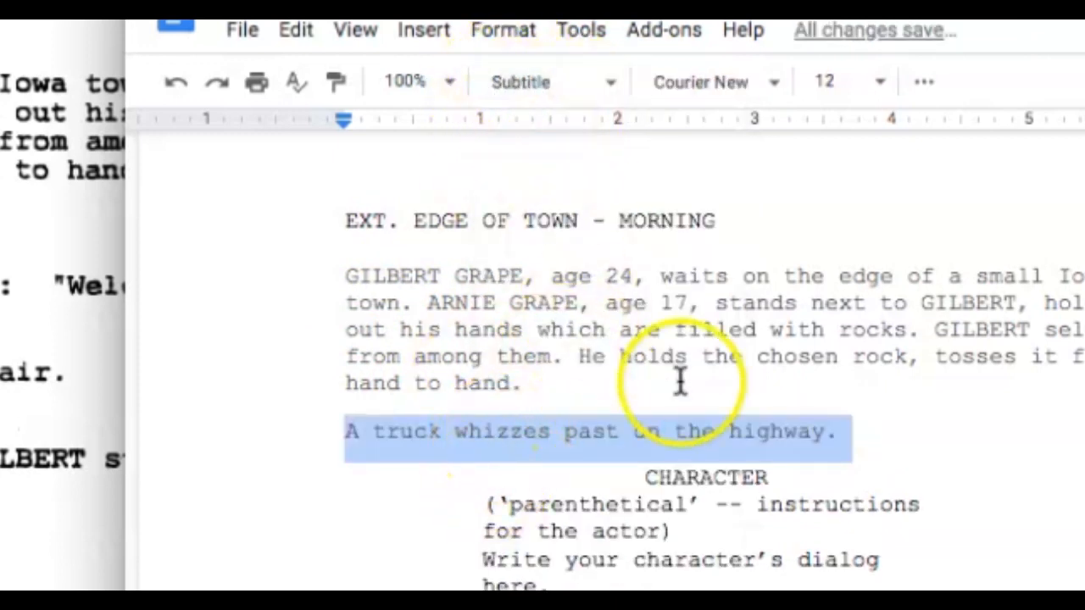
# Add the sample's next four action lines as separate paragraphs, from "The brothers are" to "GILBERT stays motionless."
pyautogui.click(845, 438)
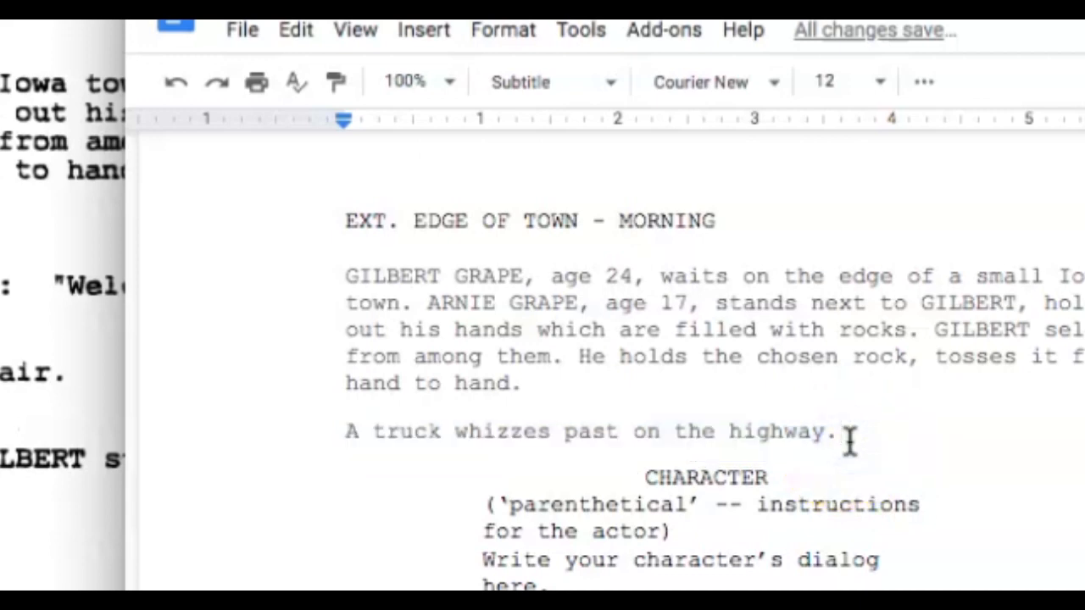
pyautogui.press('Return')
pyautogui.write('The brothers are neaf from a wooden sign which reads: "Welcome to Endora, ')
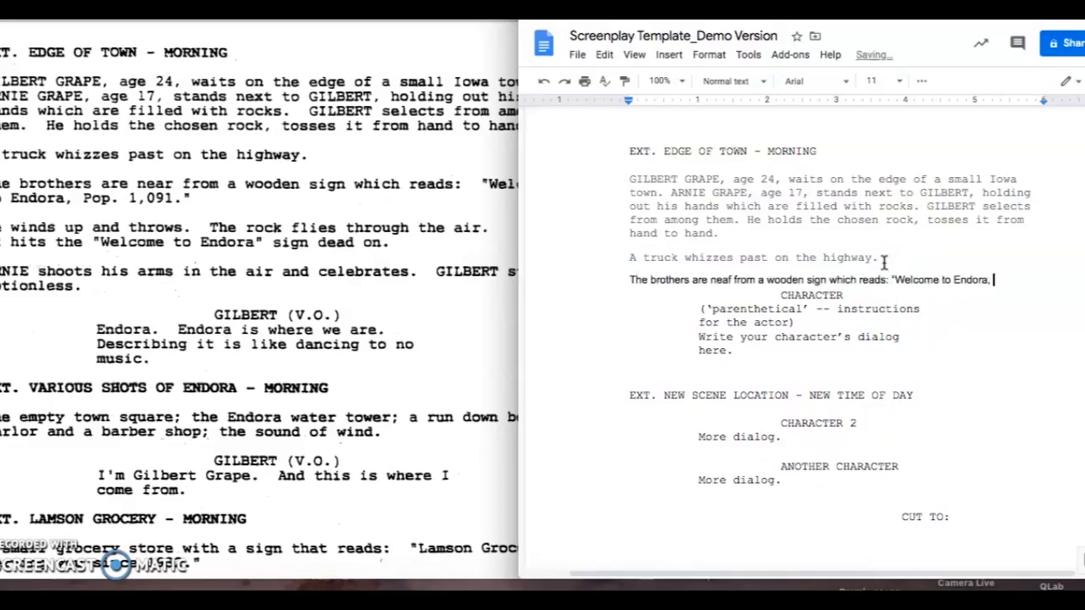
pyautogui.write('Pop. 1,090."')
pyautogui.press('Return')
pyautogui.write('He winds up and throws. The rock flies thro')
pyautogui.press('BackSpace')
pyautogui.press('BackSpace')
pyautogui.write('hrough the air..')
pyautogui.press('Return')
pyautogui.write('It hits the "Welcome to Endor" sign dead on.')
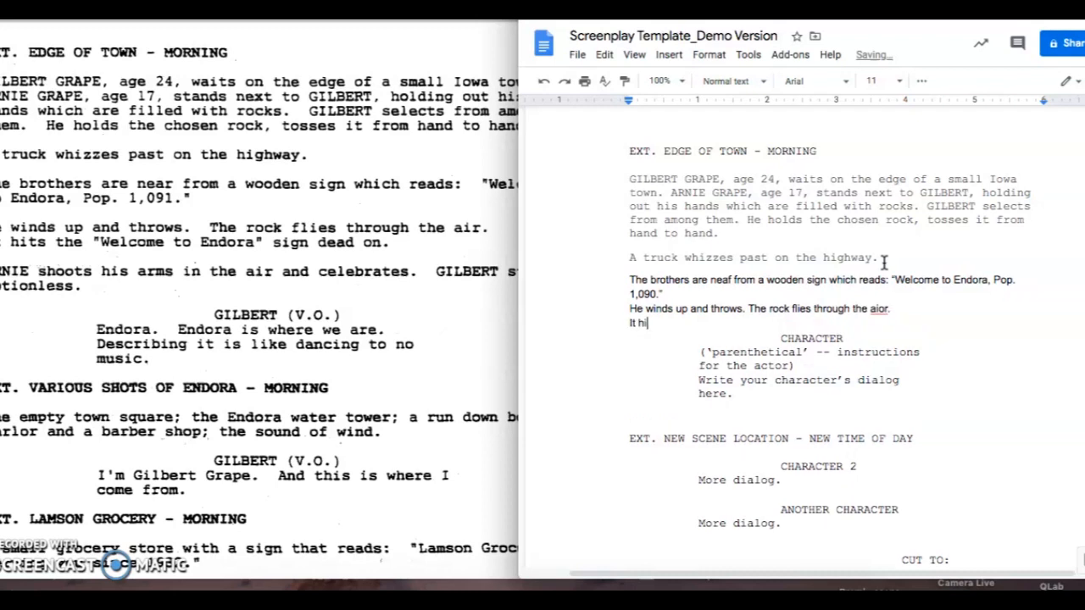
pyautogui.press('Return')
pyautogui.write('ARNIE shots his arms in the air and celebrates. GILBERT stays motionless.')
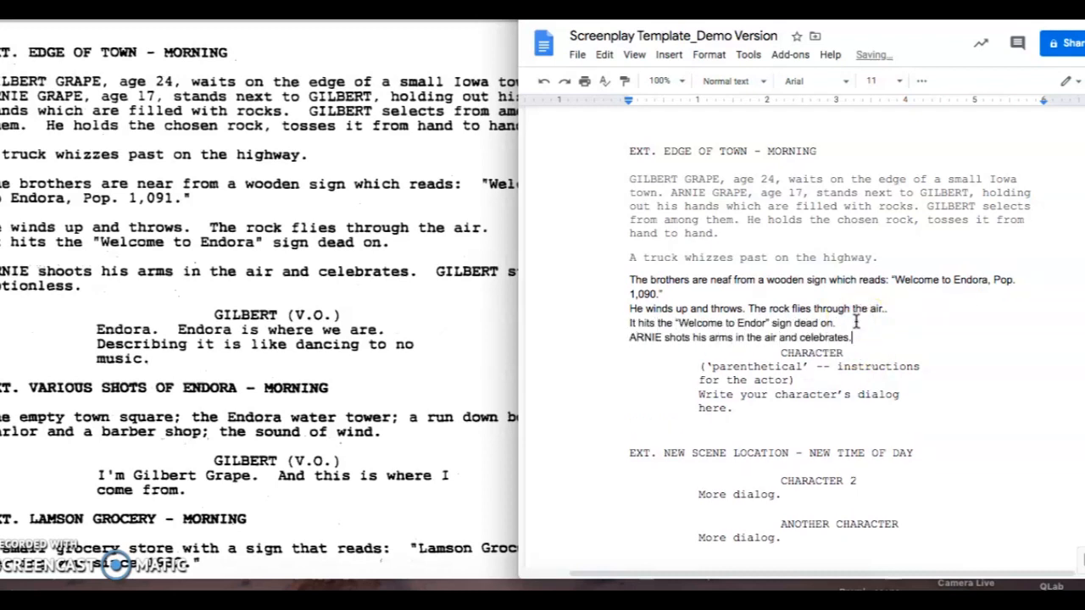
pyautogui.press('Return')
# Apply the Subtitle style to the four newly added action paragraphs
pyautogui.moveTo(987, 337); pyautogui.dragTo(629, 279)
pyautogui.click(758, 81)
pyautogui.click(754, 200)
pyautogui.click(655, 279)
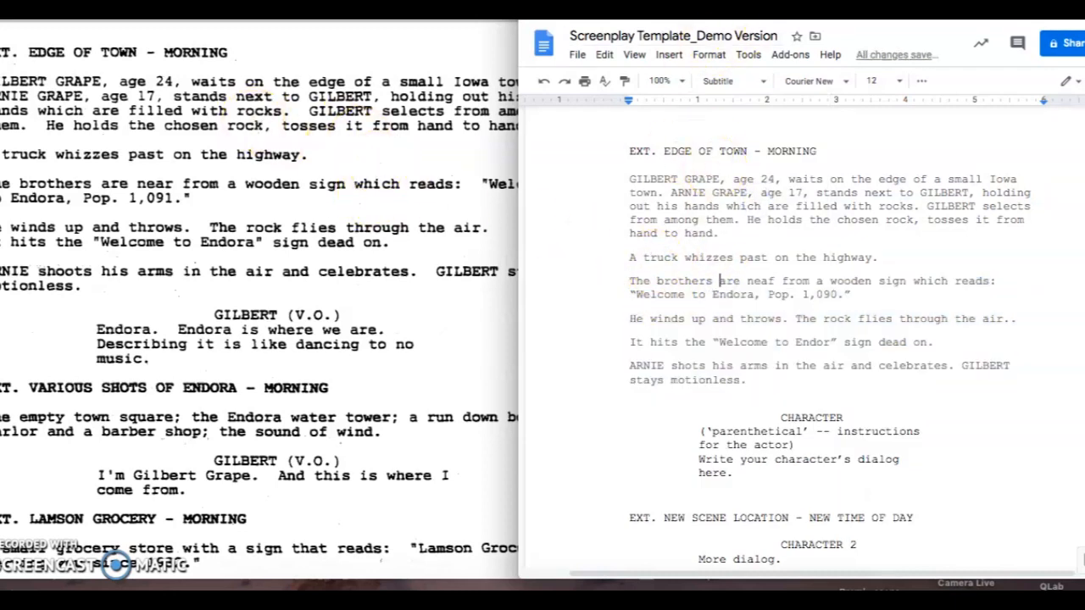
# Remove the extra period after "through the air" and join the "It hits the" line to that paragraph
pyautogui.moveTo(762, 20); pyautogui.dragTo(794, 21)
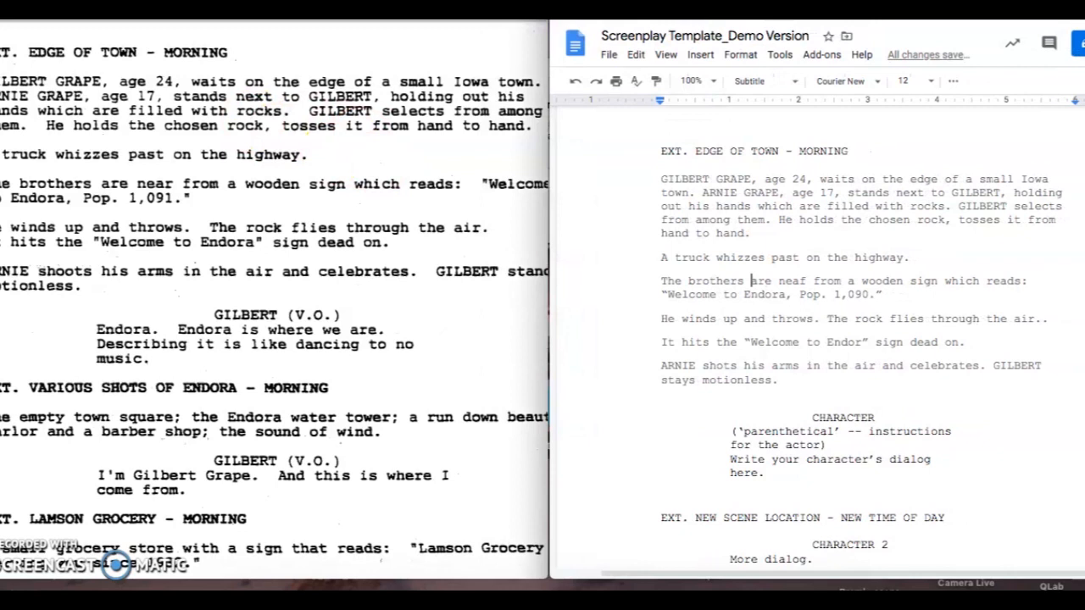
pyautogui.click(1047, 319)
pyautogui.press('BackSpace')
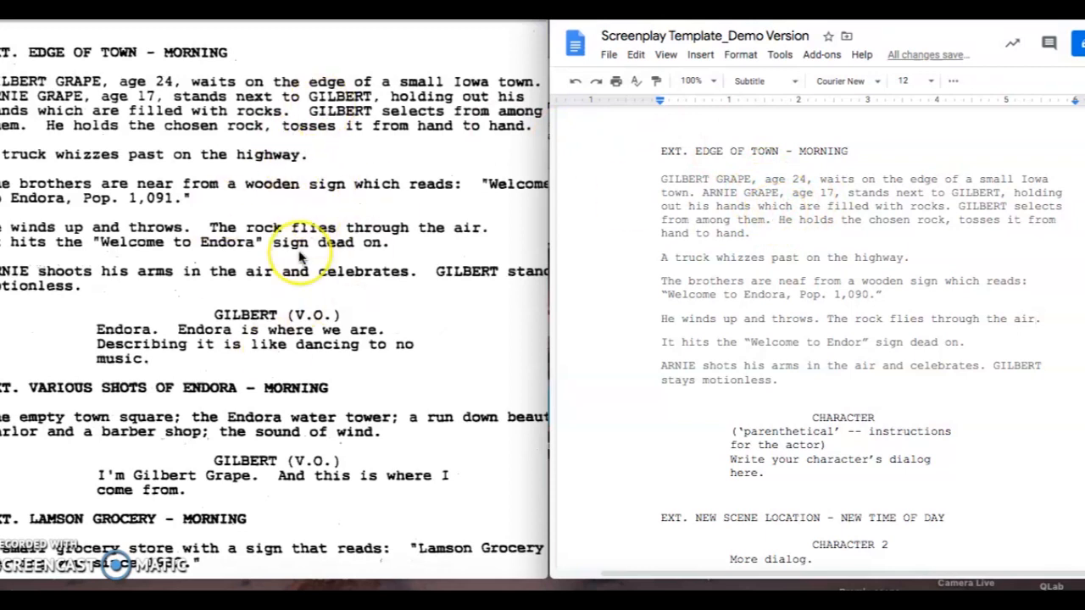
pyautogui.scroll(-1, 301, 256)
pyautogui.press('Delete')
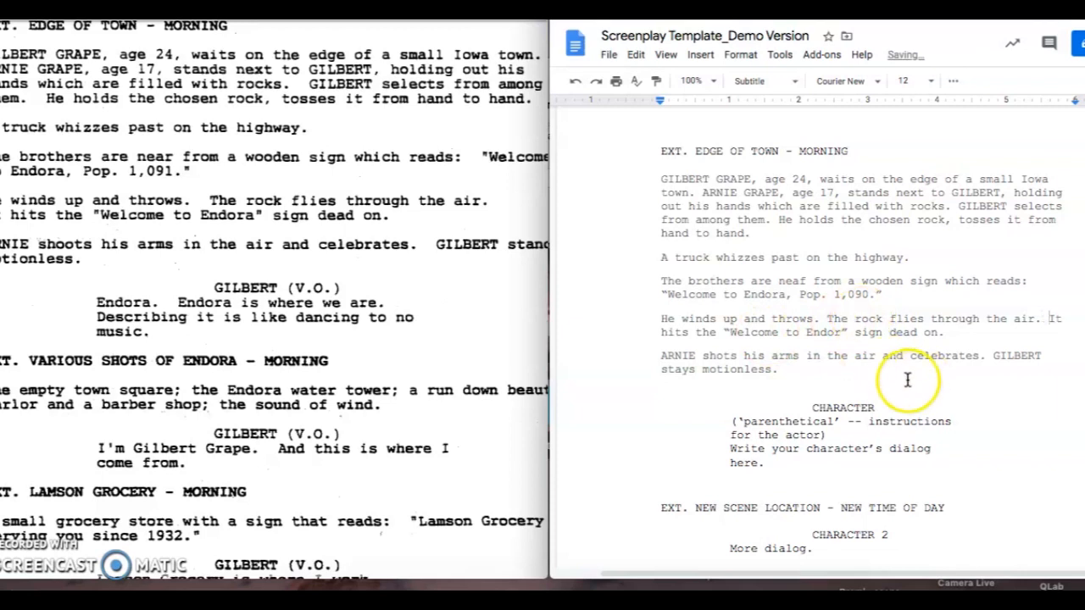
# Replace the first CHARACTER placeholder below the action paragraphs with "GILBERT (V.O.)"
pyautogui.scroll(-5, 333, 343)
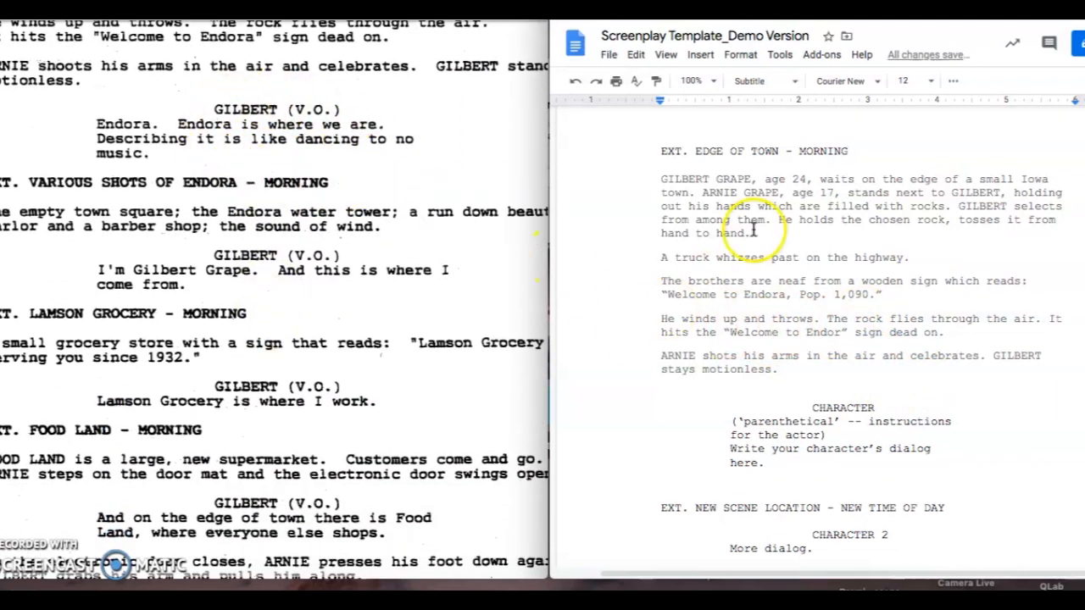
pyautogui.scroll(-1, 854, 263)
pyautogui.scroll(-3, 854, 263)
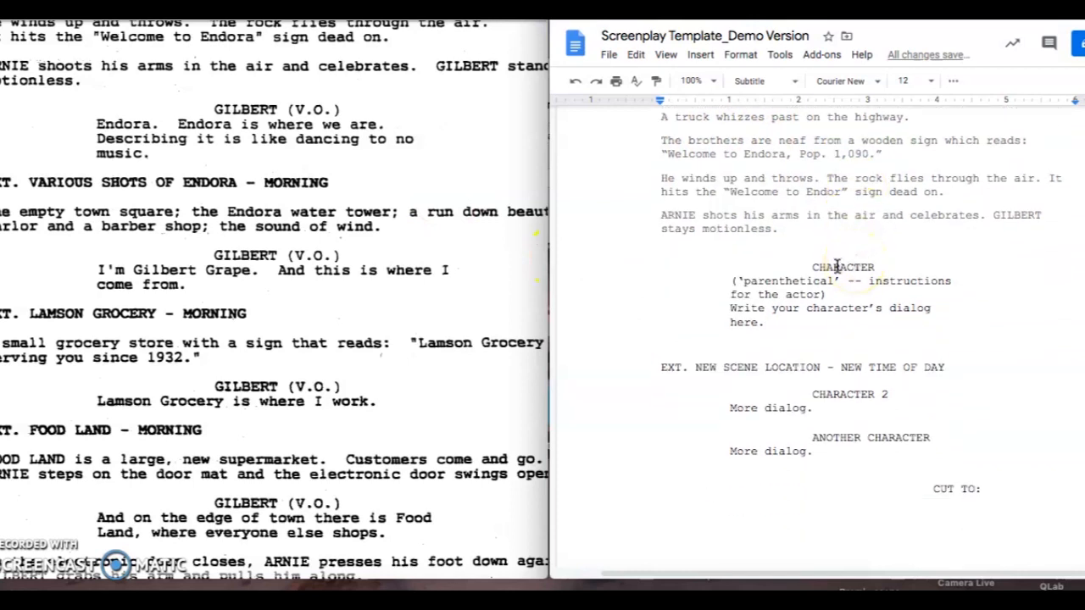
pyautogui.doubleClick(836, 266)
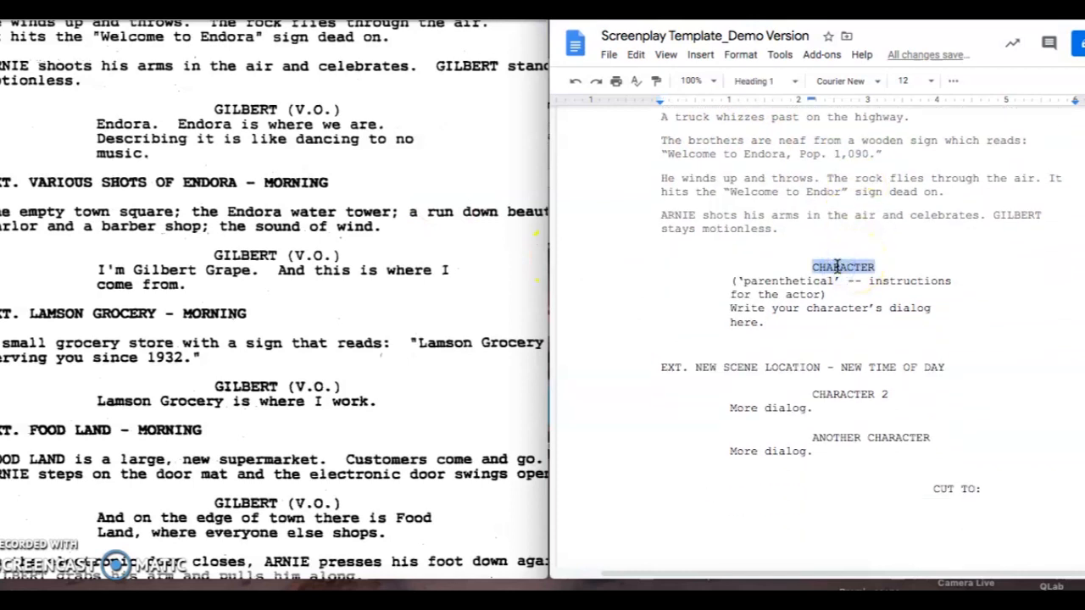
pyautogui.write('GIL')
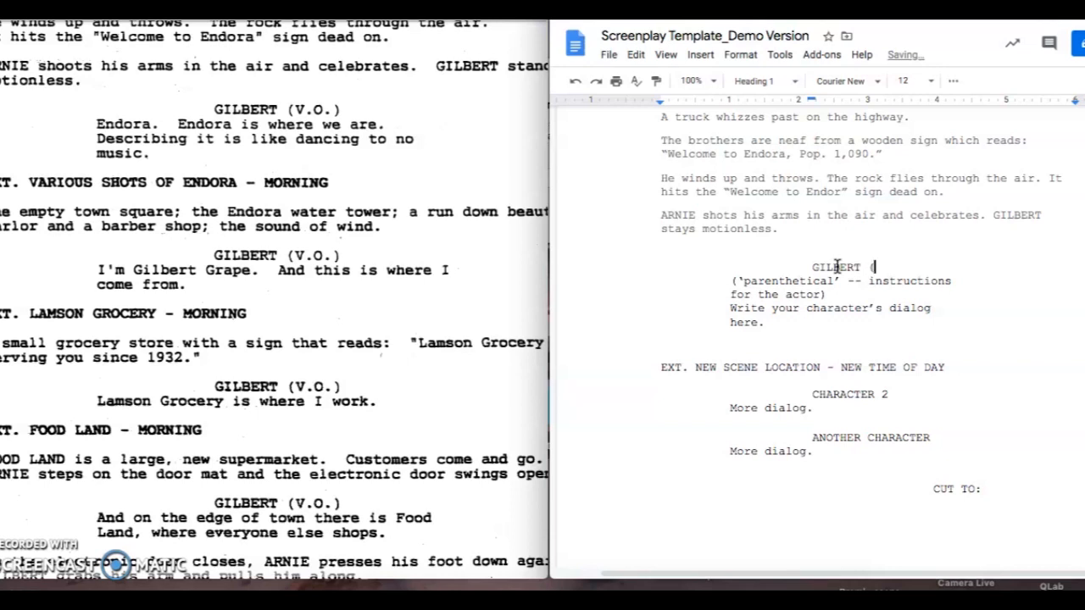
pyautogui.write('BERT (V.O.)')
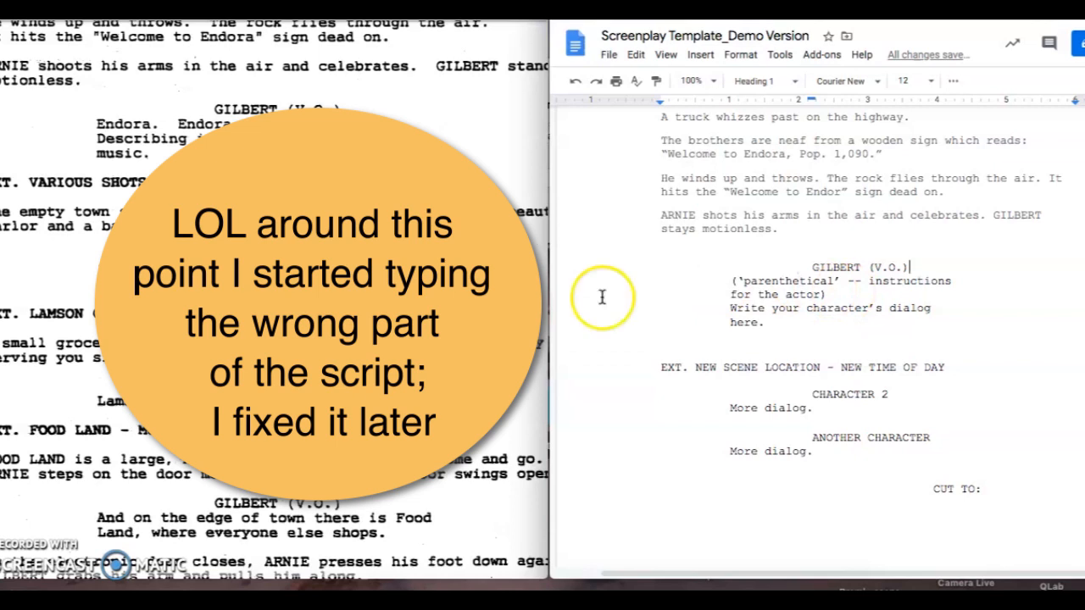
# Delete the parenthetical under GILBERT (V.O.) and replace the dialog placeholder with "I'm Gilbert Grape. And this is where I come from."
pyautogui.click(821, 296)
pyautogui.moveTo(822, 297); pyautogui.dragTo(728, 280)
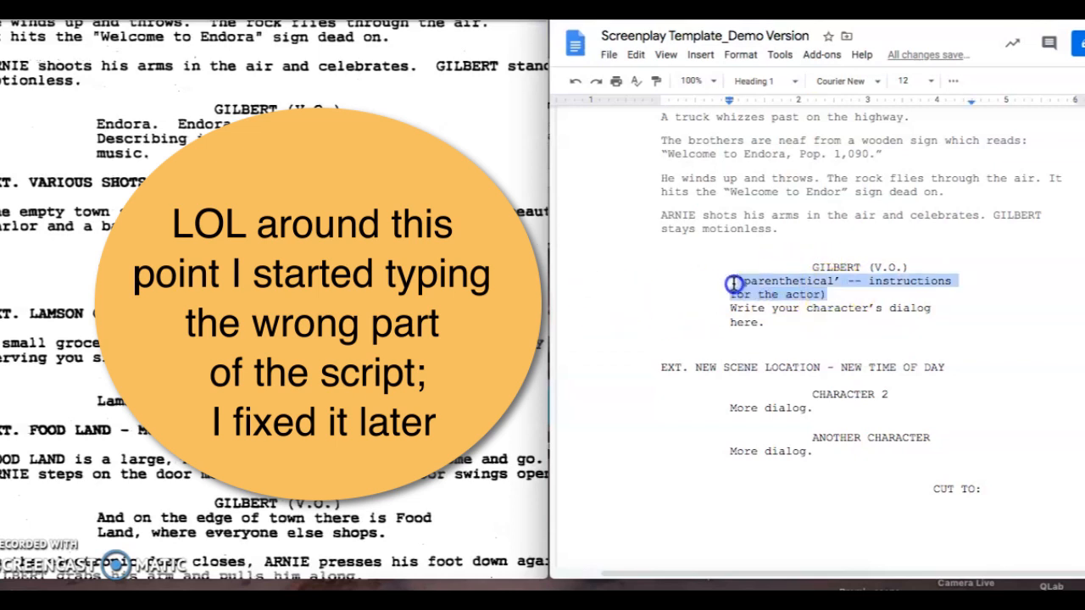
pyautogui.press('BackSpace')
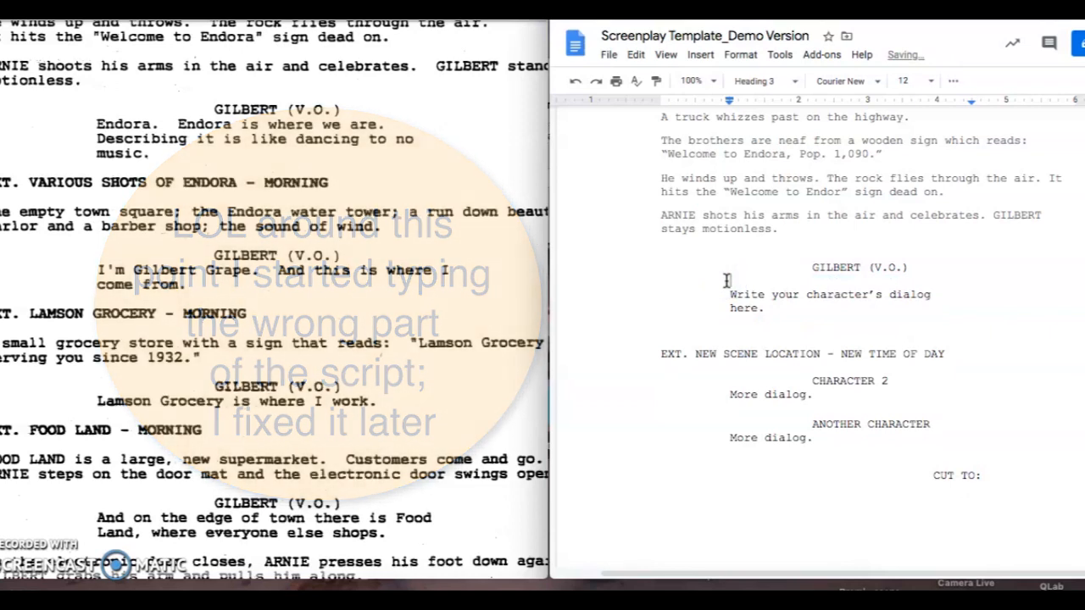
pyautogui.press('BackSpace')
pyautogui.tripleClick(740, 284)
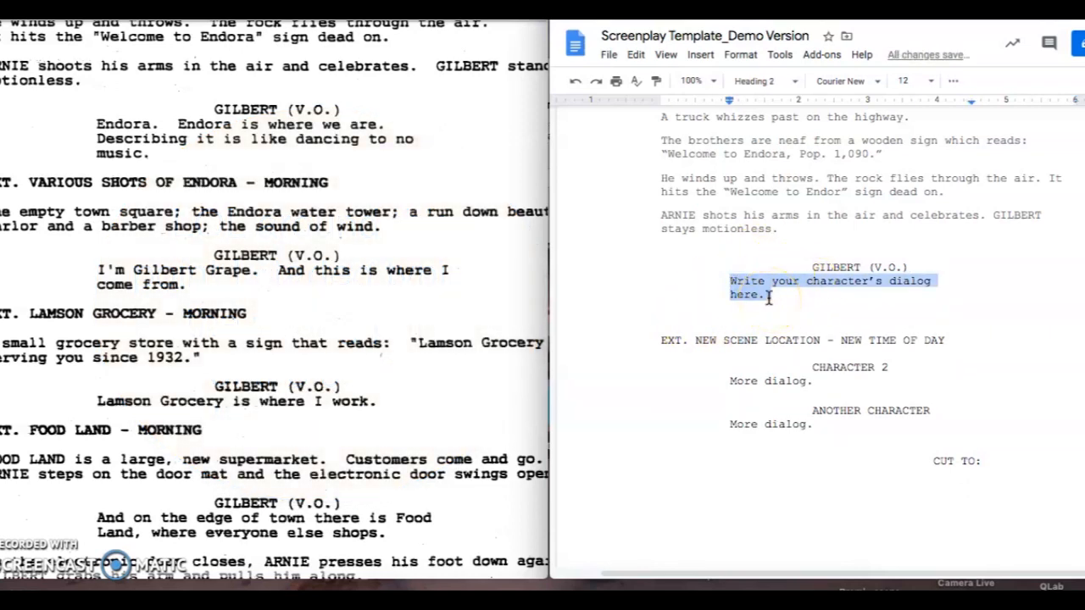
pyautogui.write("I'm ")
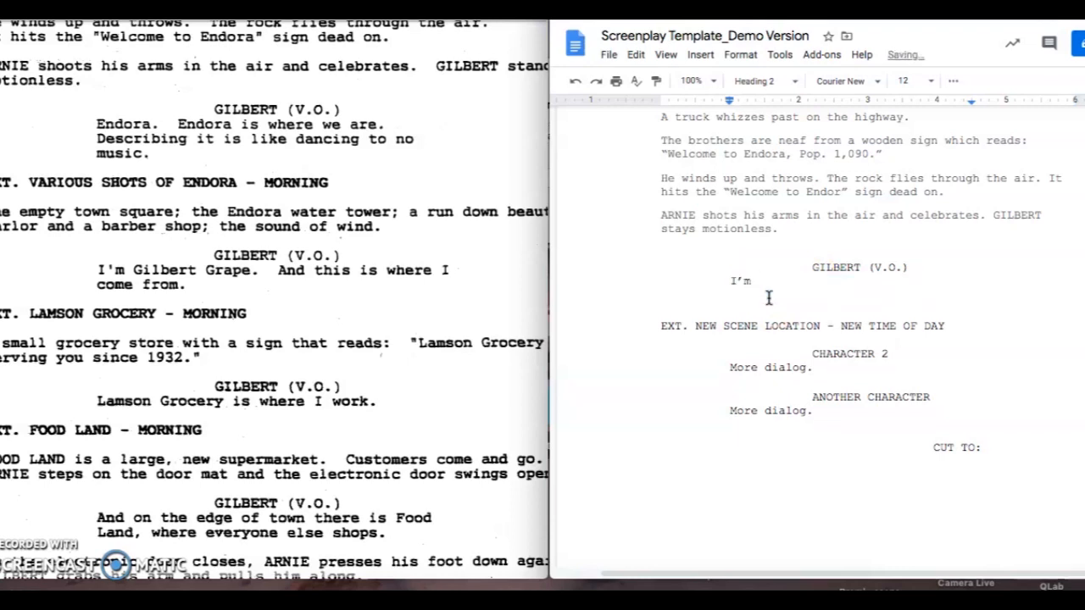
pyautogui.write('Gilbert Grape. And this is where I come from.')
# Add the scene heading "EXT. LAMSON GROCERY - MORNING" below the dialog, using the Title style
pyautogui.press('Return')
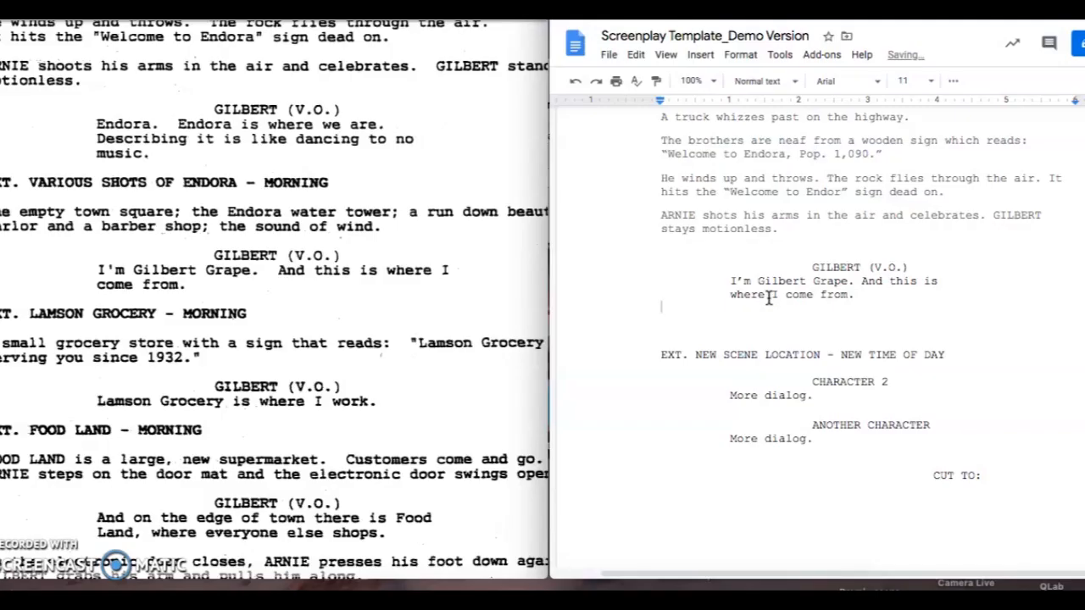
pyautogui.press('Return')
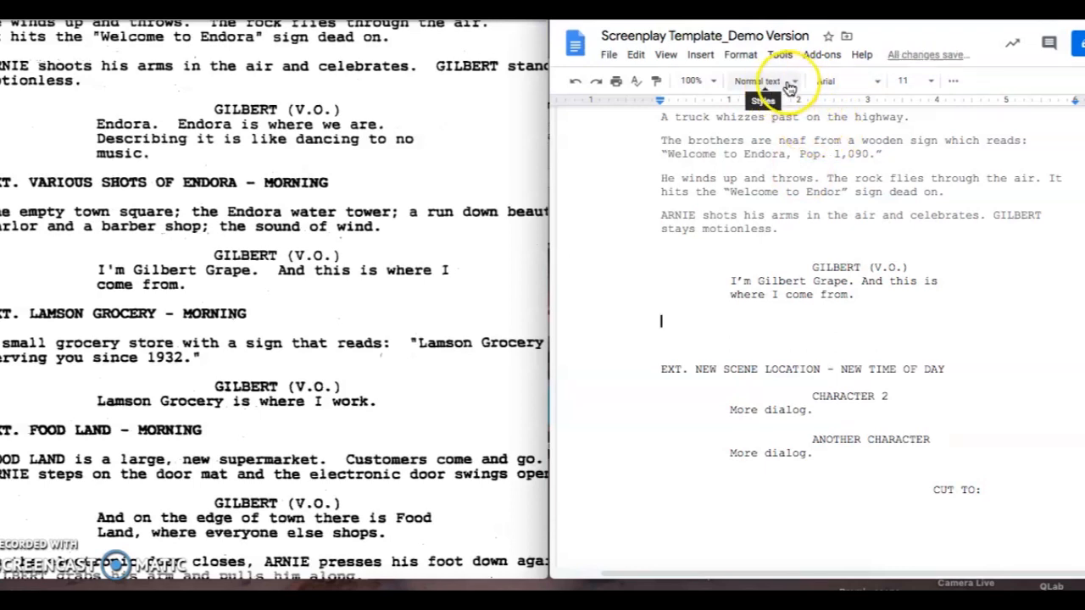
pyautogui.click(792, 84)
pyautogui.click(792, 151)
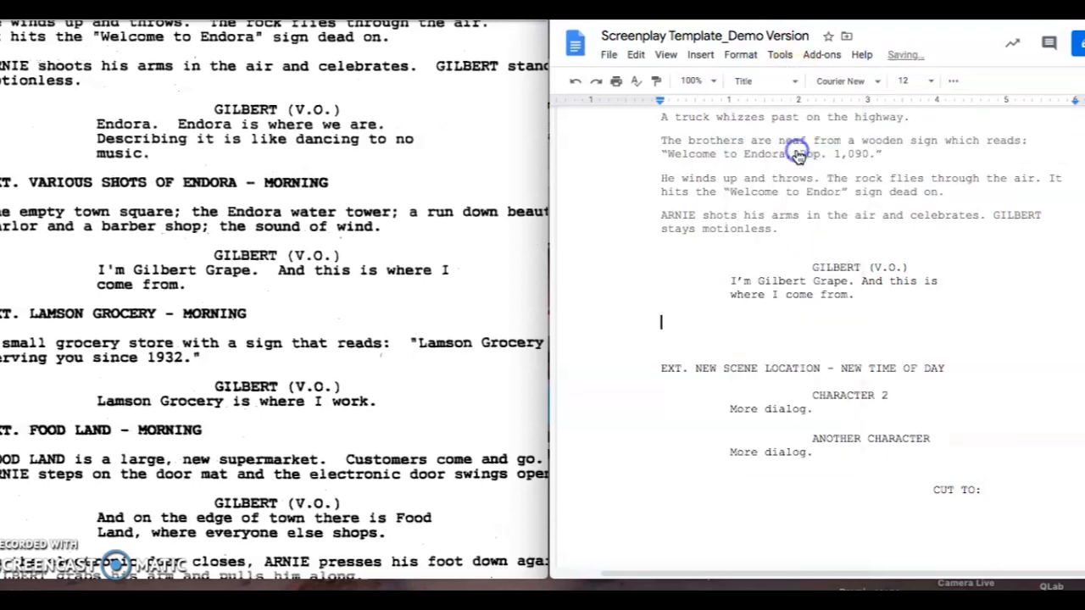
pyautogui.write('EXT. LAMSON GROCERY  - MORNING')
# Add "A small grocery store with a sign that reads: "Lamson Grocery -- Serving you since 1932."" under the grocery heading in the Subtitle style
pyautogui.click(688, 324)
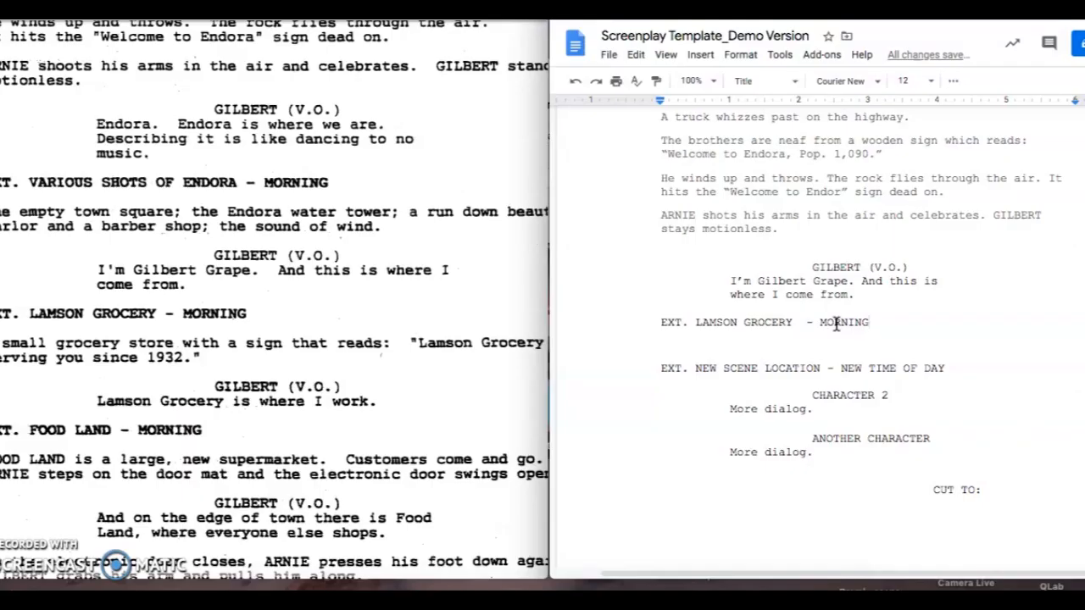
pyautogui.press('Return')
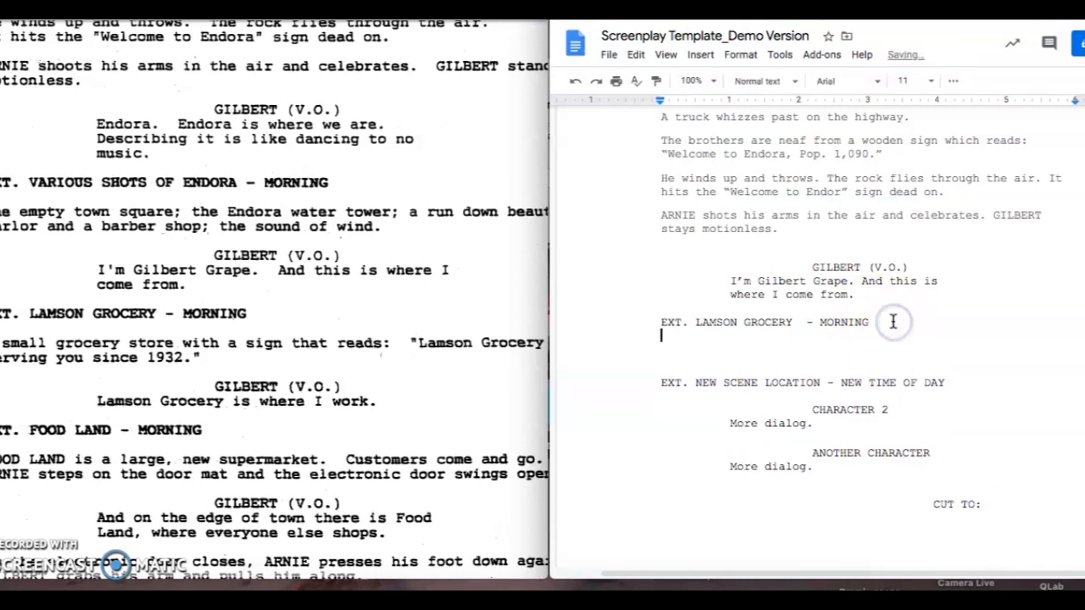
pyautogui.write('A small grocery store with a sign that reads: "Lamson Gr')
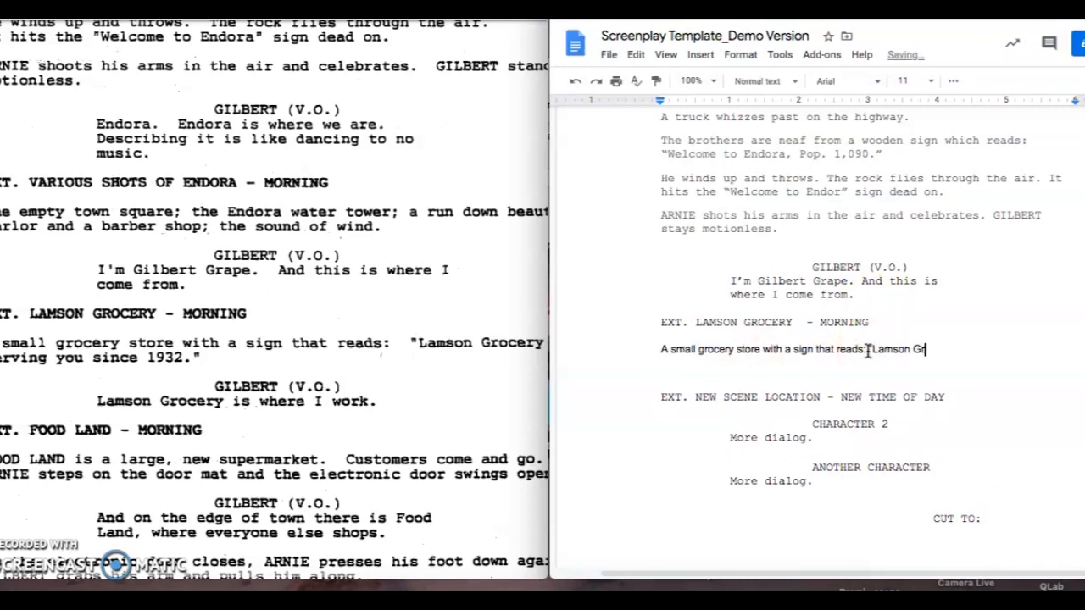
pyautogui.write('ocery -- Serving you since 1932."')
pyautogui.tripleClick(858, 347)
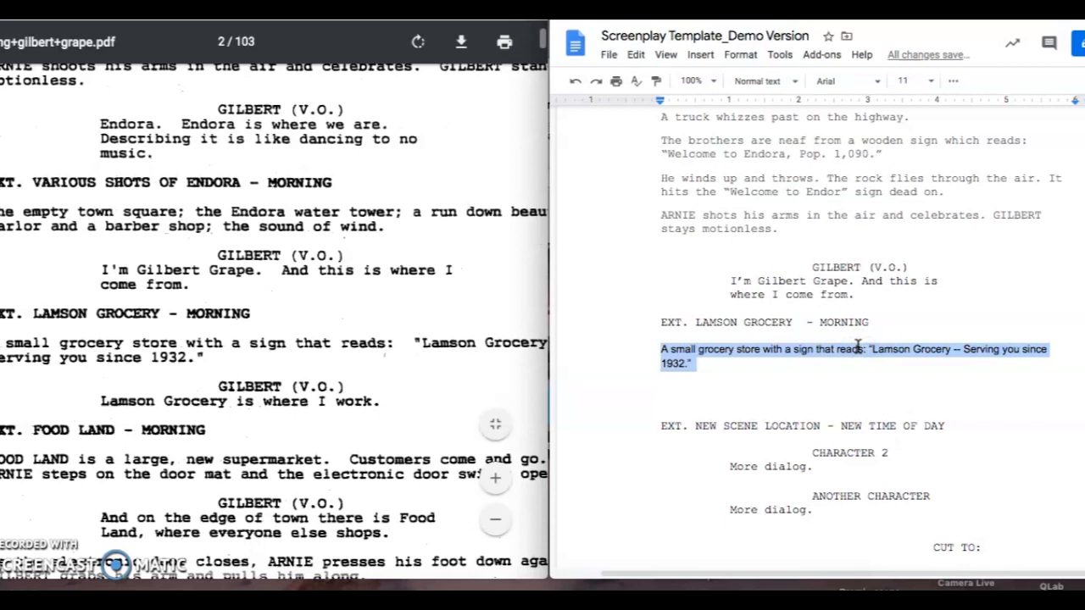
pyautogui.click(792, 81)
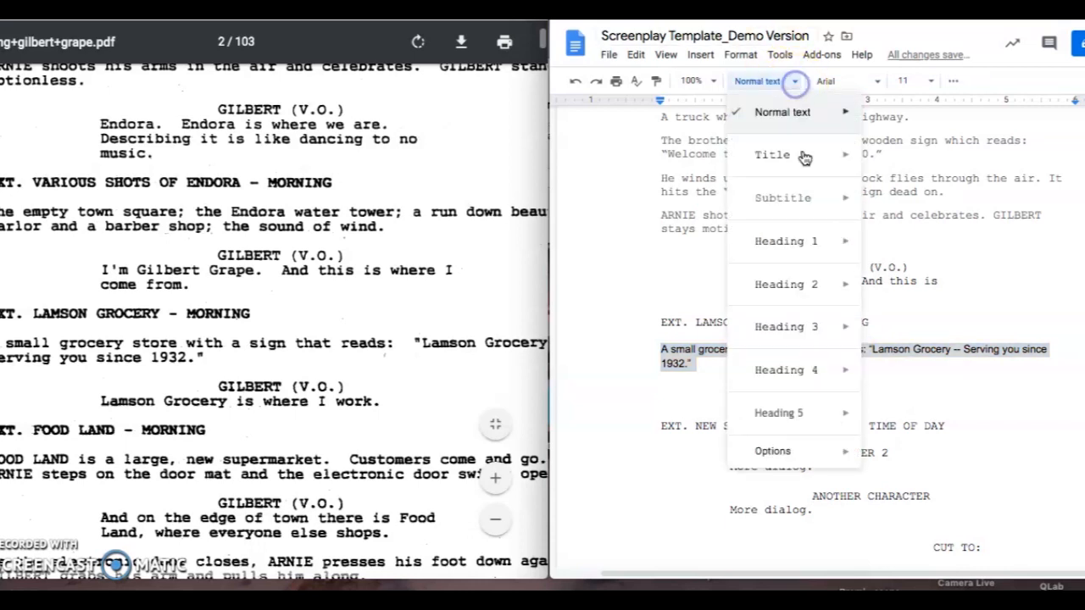
pyautogui.click(799, 206)
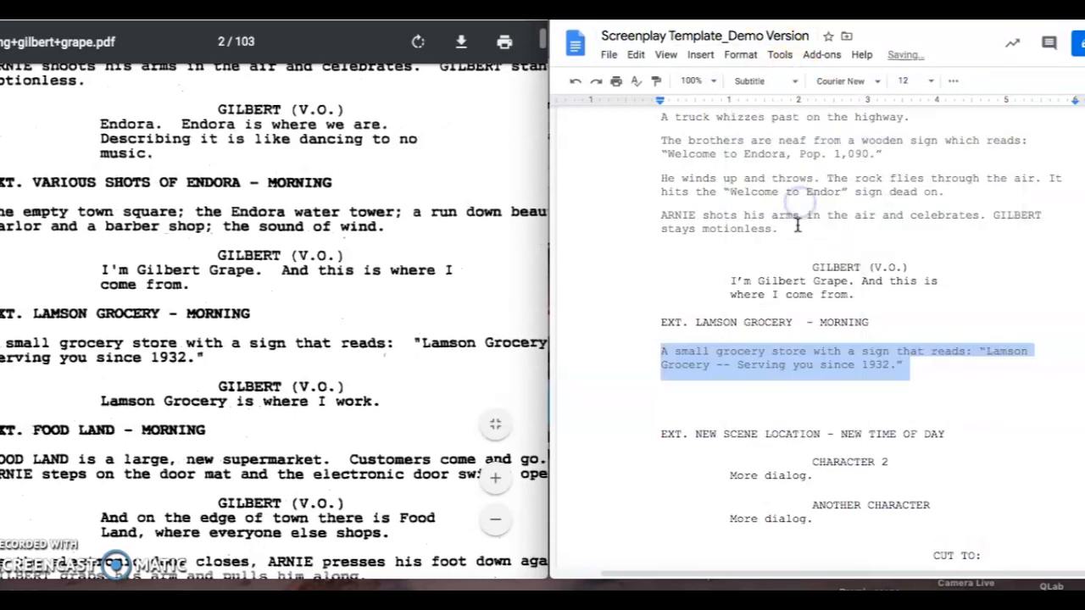
pyautogui.click(772, 361)
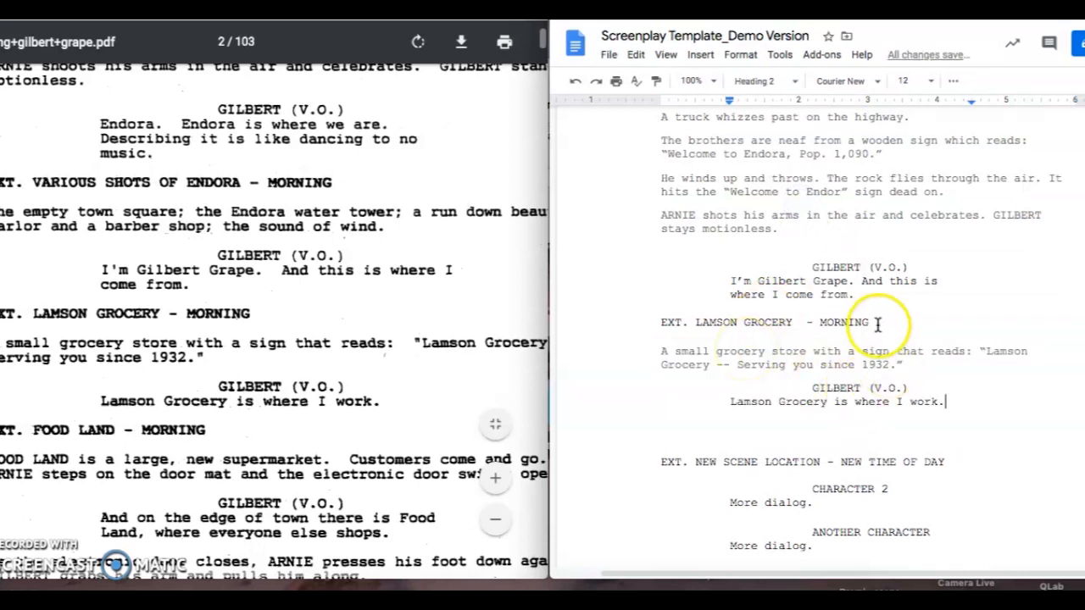
# Look over the rest of the sample's page and review the recreated scenes in the template document
pyautogui.scroll(-10, 331, 443)
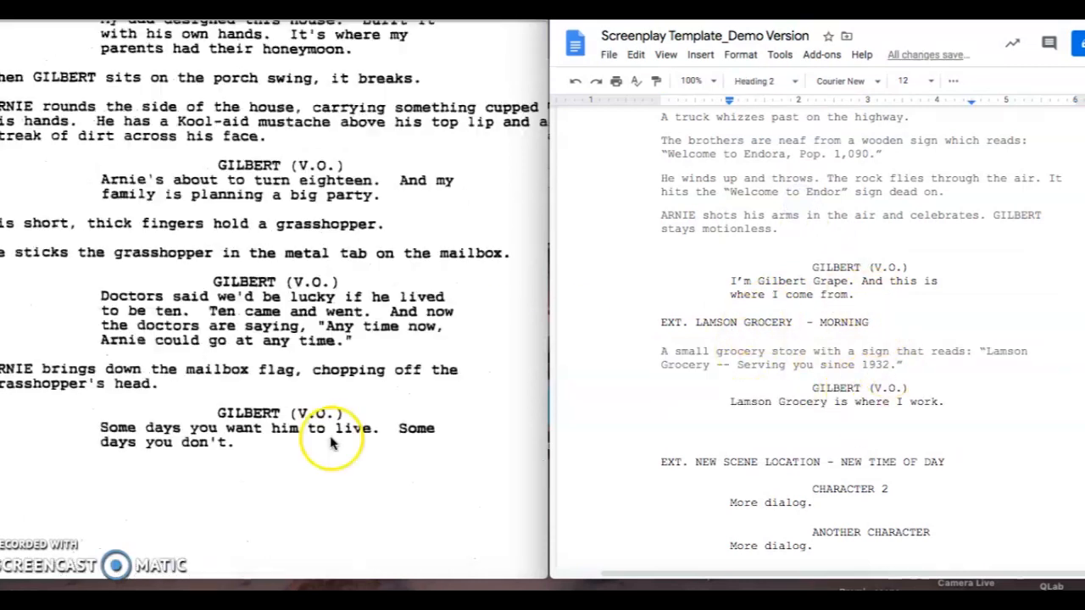
pyautogui.scroll(2, 734, 371)
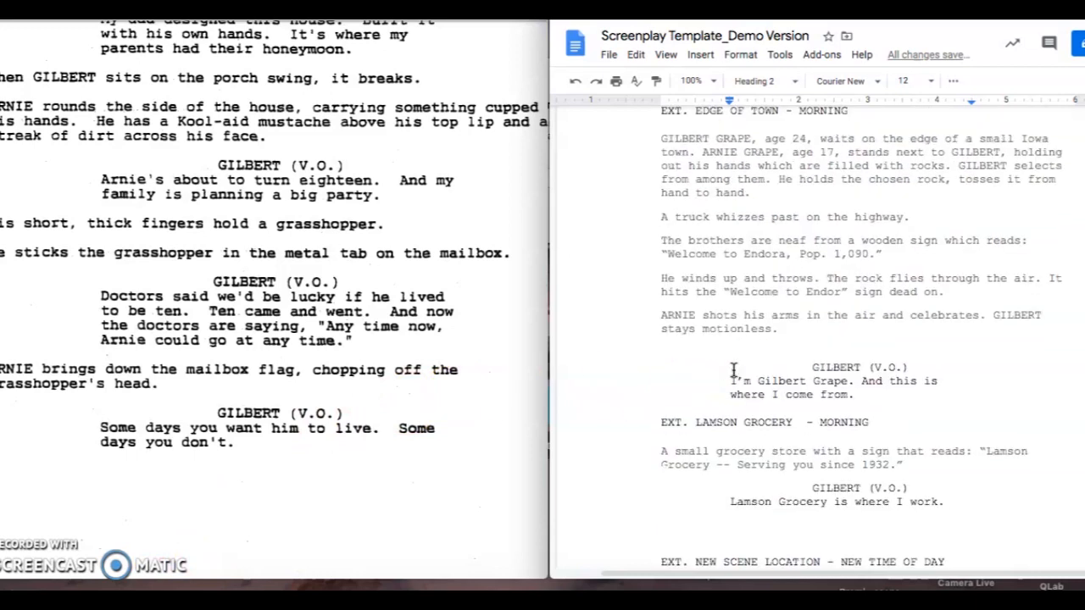
pyautogui.scroll(2, 733, 370)
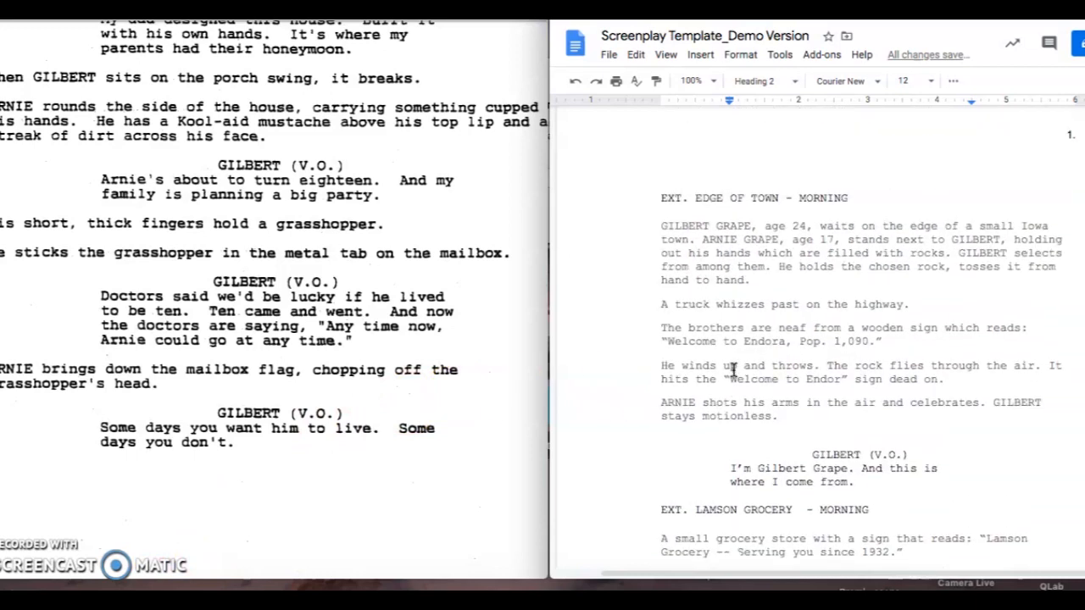
pyautogui.click(762, 333)
pyautogui.scroll(-1, 761, 333)
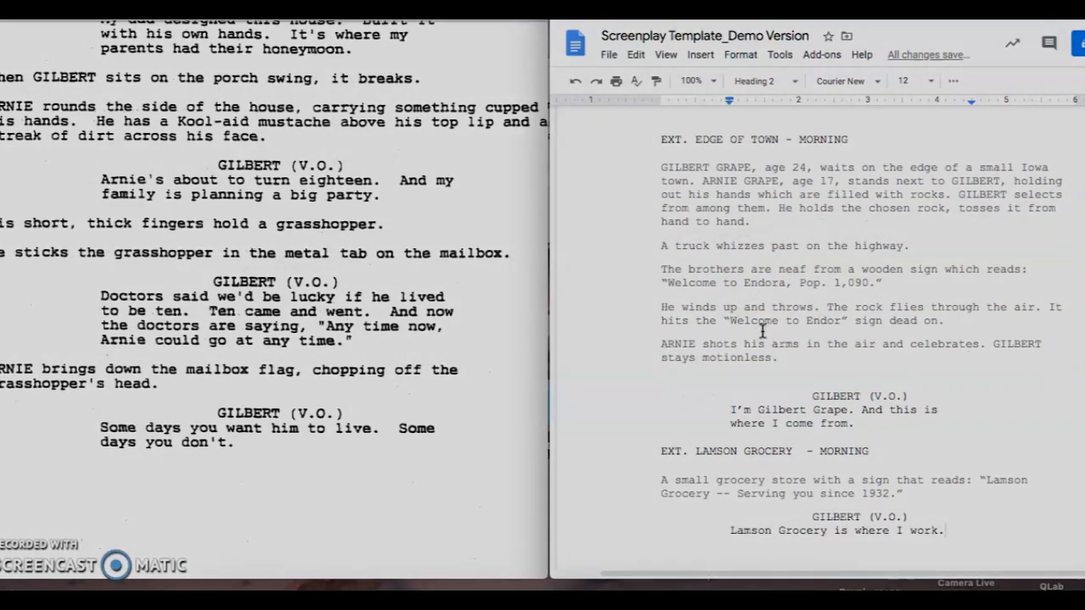